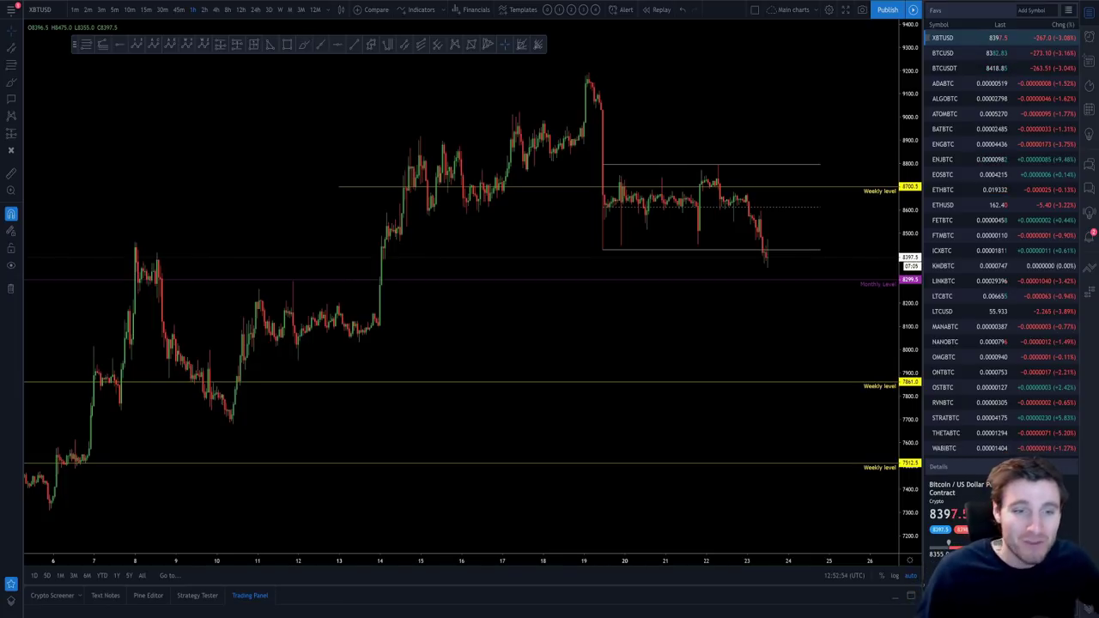
# - Scroll the Twitter profile feed and view the first tweet's chart image full-screen, then close it
pyautogui.scroll(6, 603, 355)
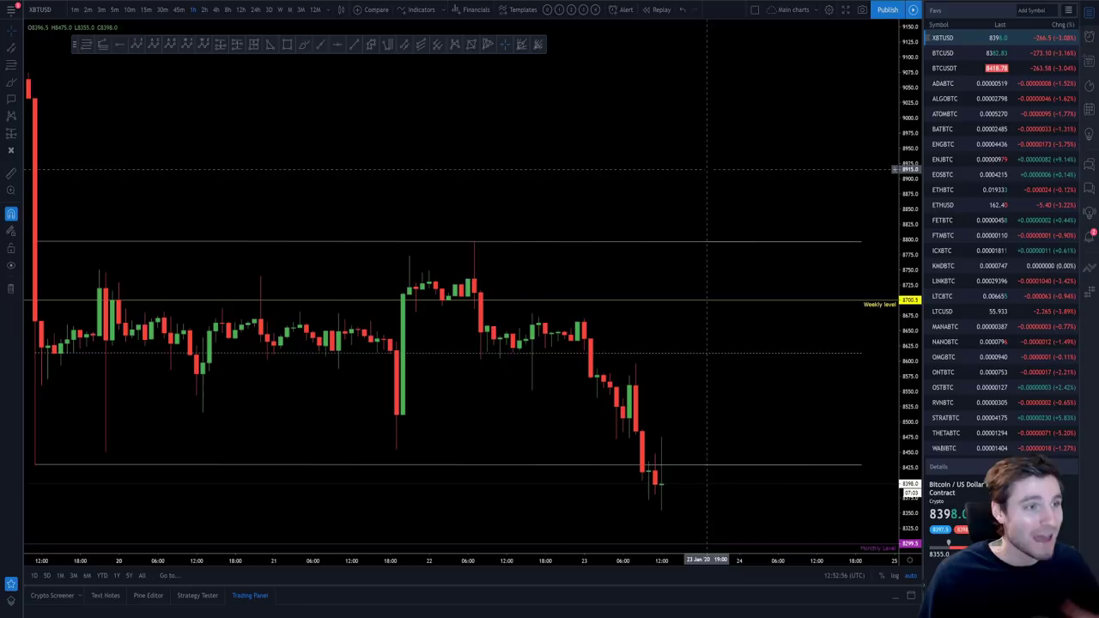
pyautogui.scroll(3, 466, 142)
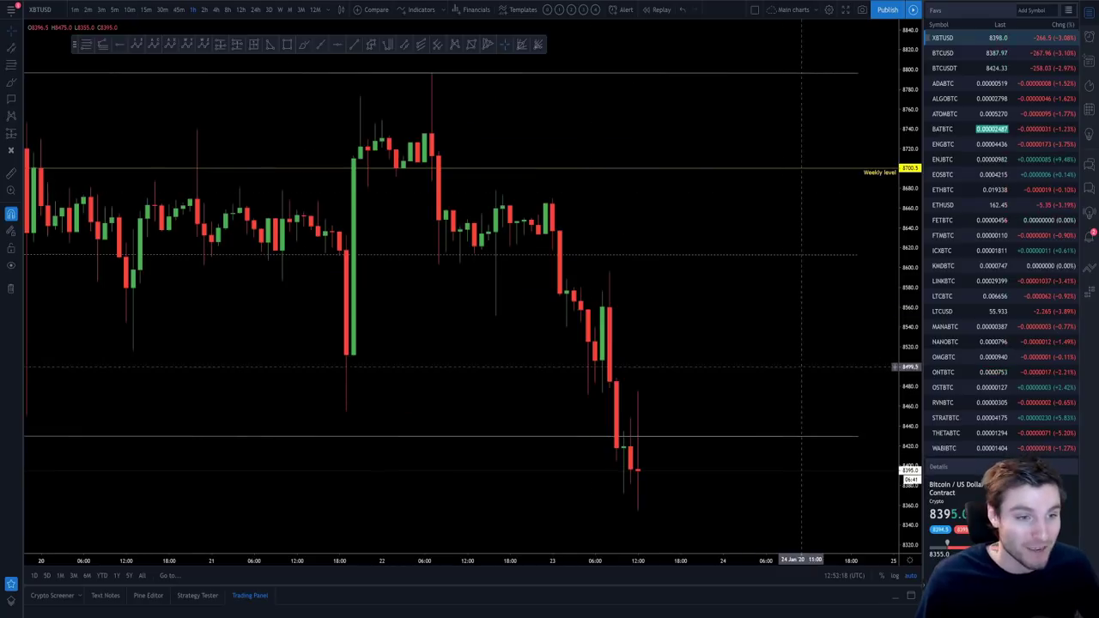
pyautogui.scroll(-5, 831, 387)
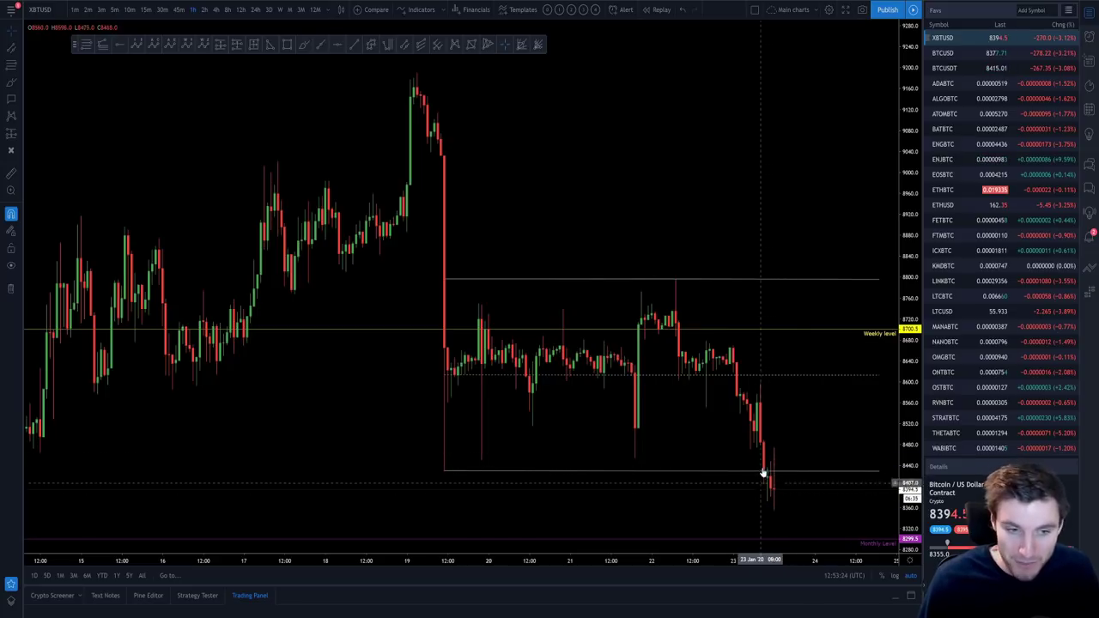
pyautogui.scroll(-5, 489, 462)
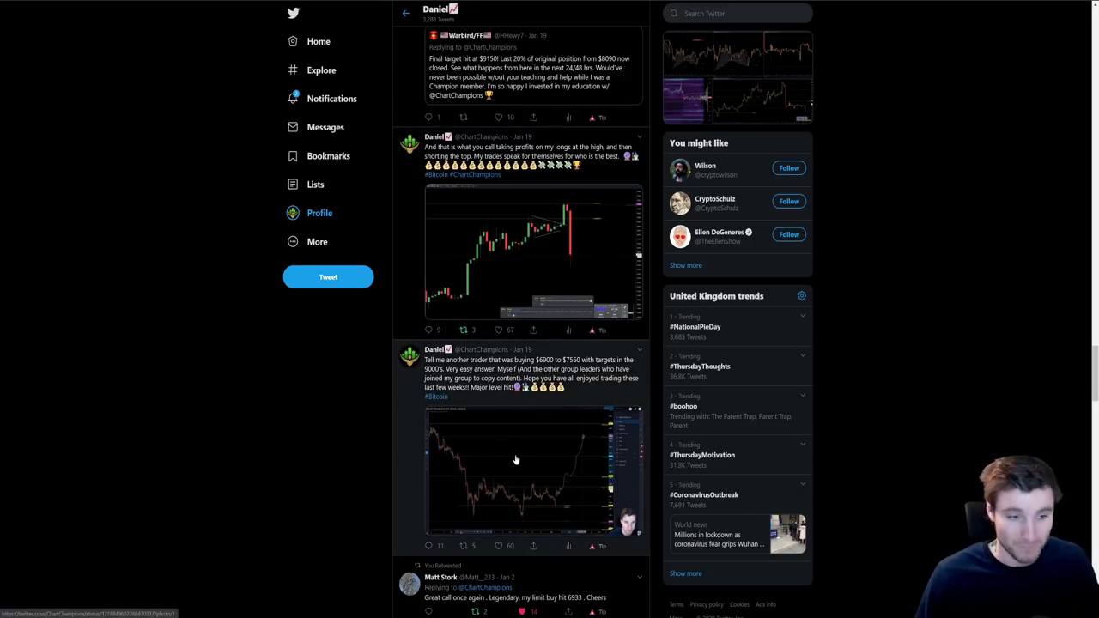
pyautogui.click(570, 476)
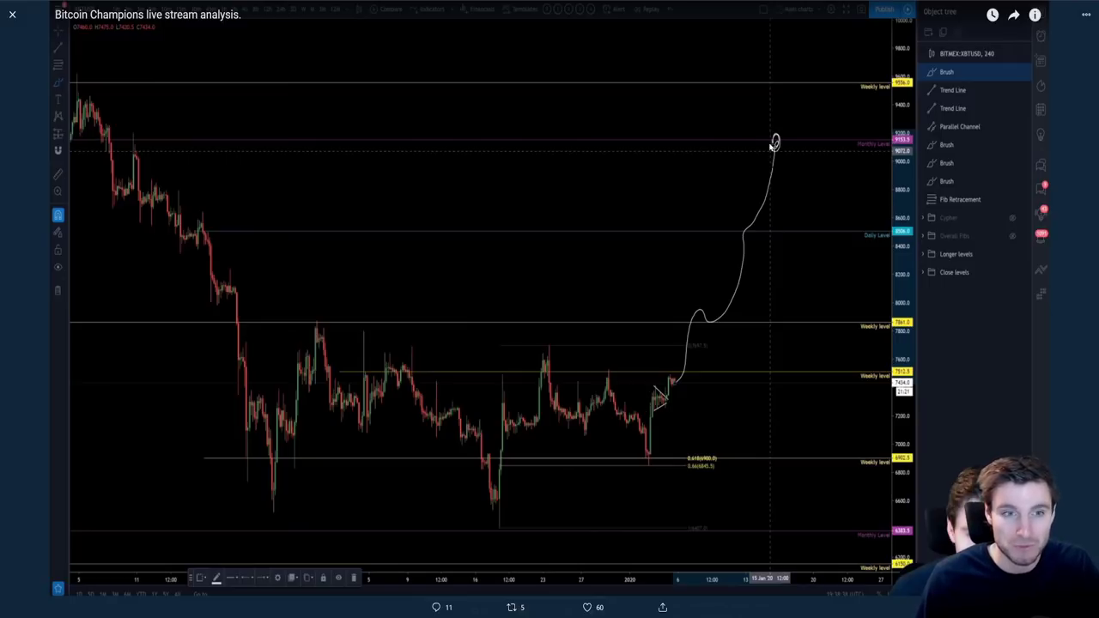
pyautogui.press('Escape')
# - View two more tweets' chart images full-screen, closing each one afterwards
pyautogui.click(532, 265)
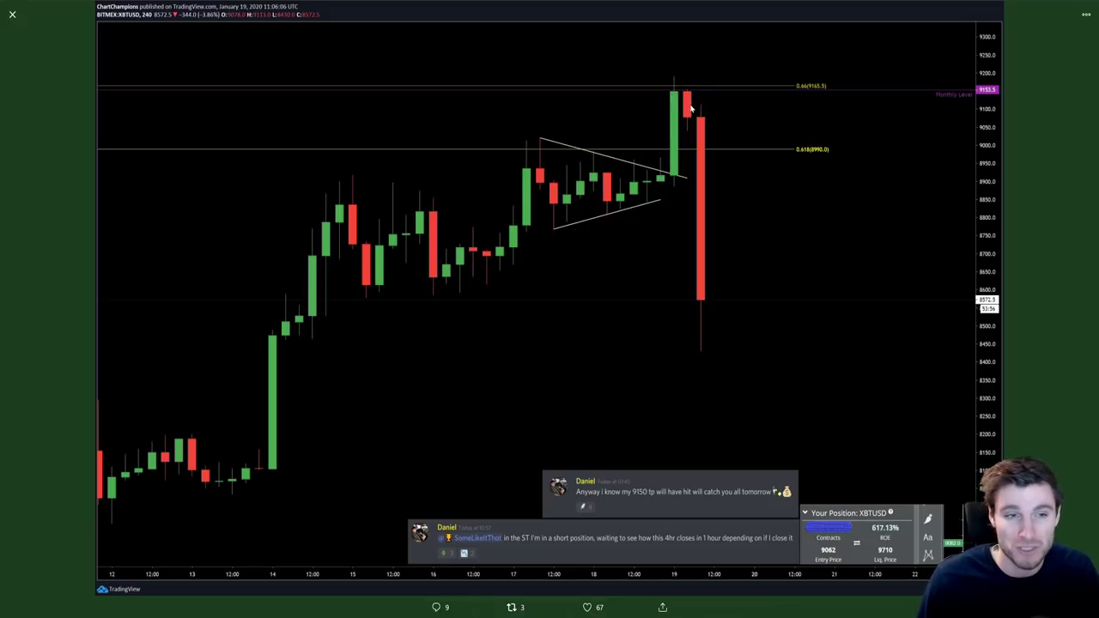
pyautogui.press('Escape')
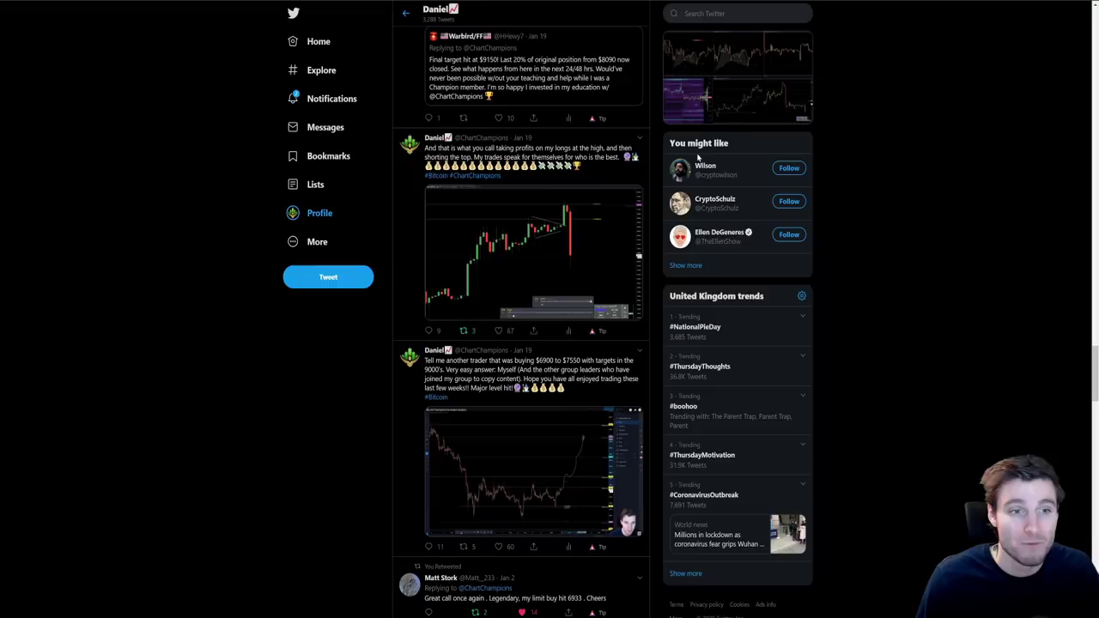
pyautogui.click(557, 270)
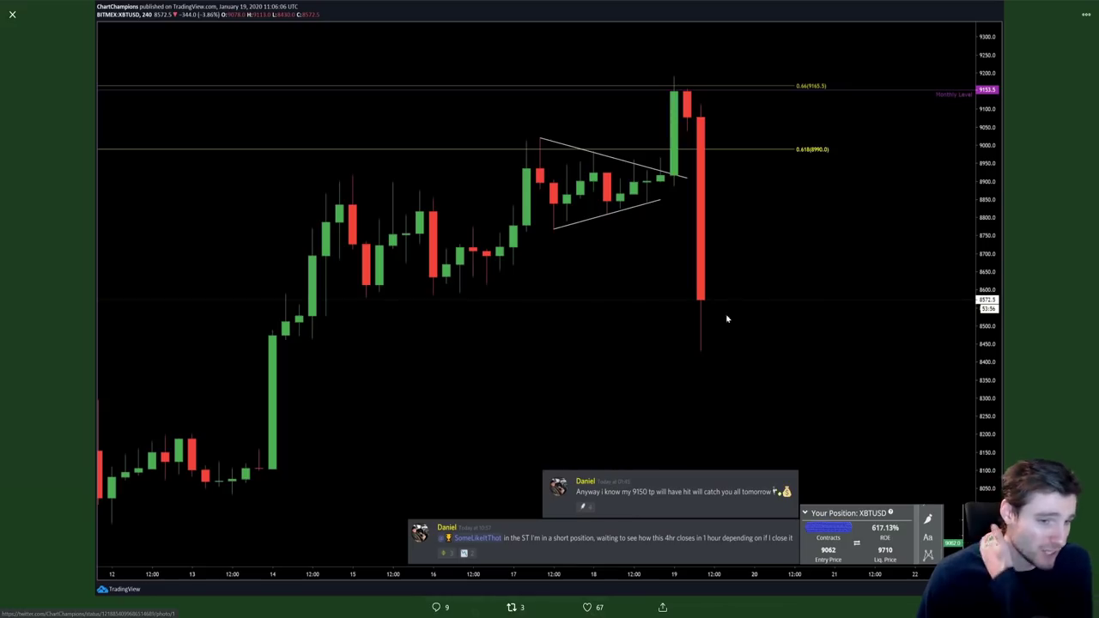
pyautogui.click(14, 16)
pyautogui.click(515, 429)
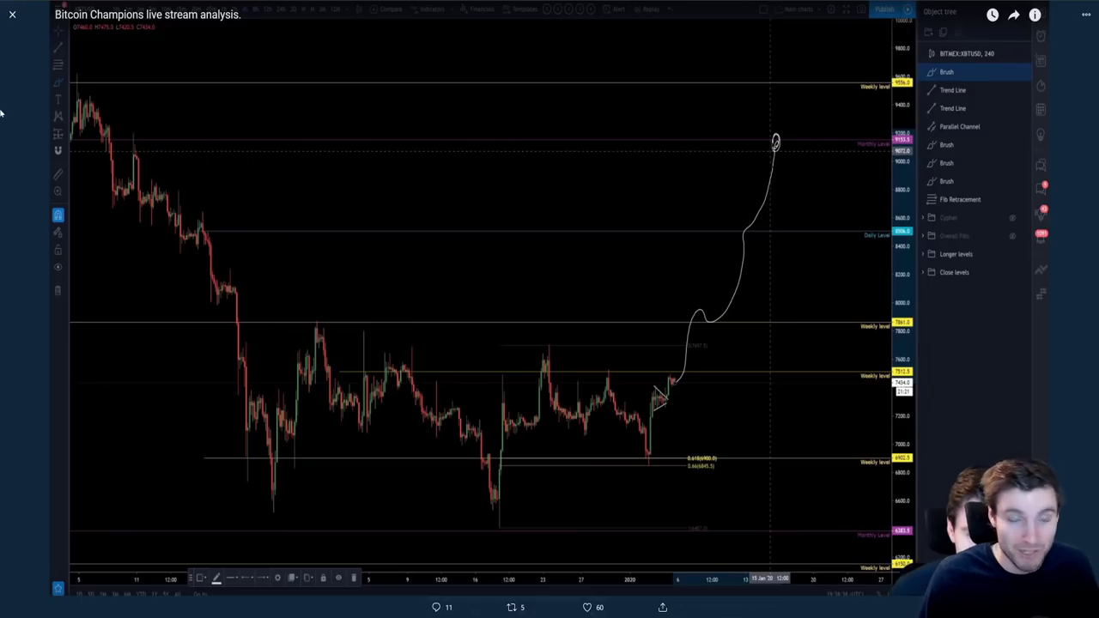
pyautogui.click(12, 15)
# - Back on the XBTUSD hourly chart, zoom and pan to recenter on the range breakdown
pyautogui.hotkey('alt', 'Tab')
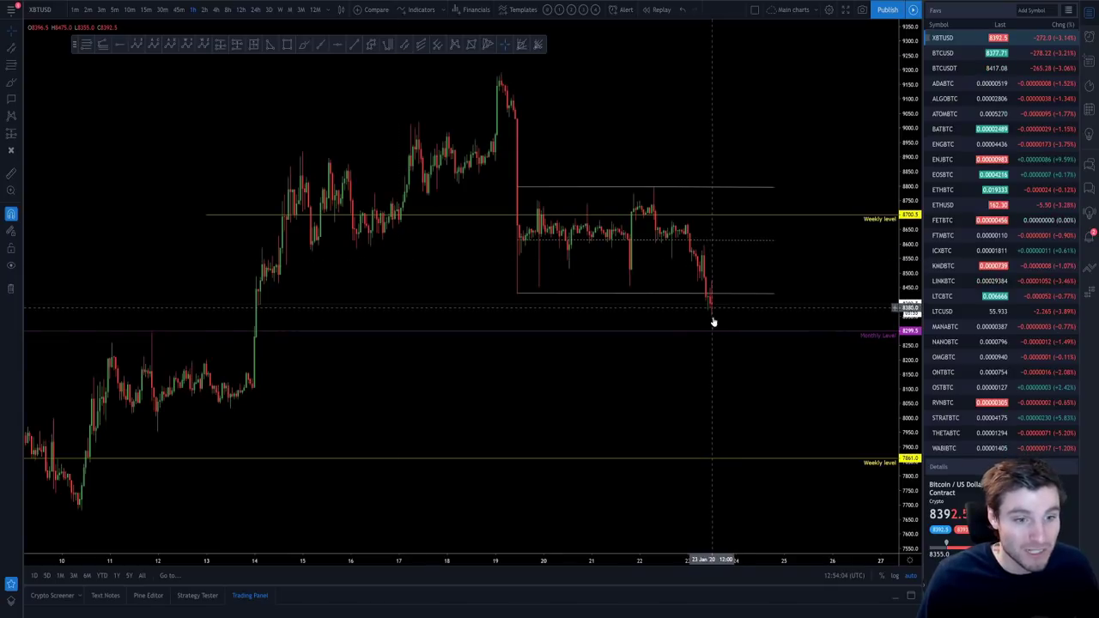
pyautogui.scroll(1, 674, 384)
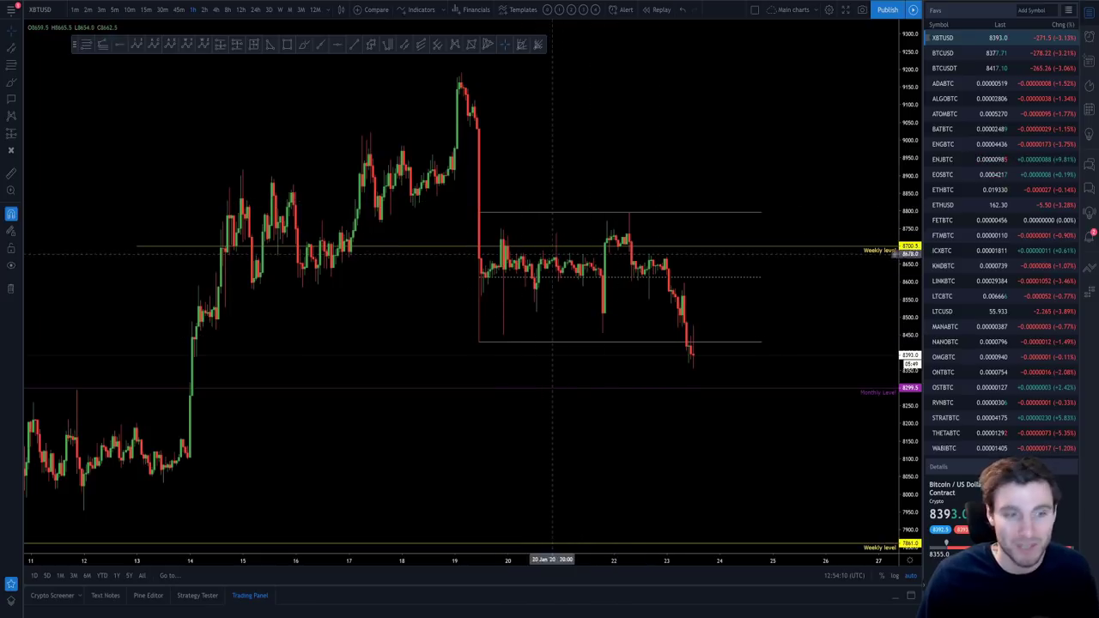
pyautogui.scroll(3, 575, 282)
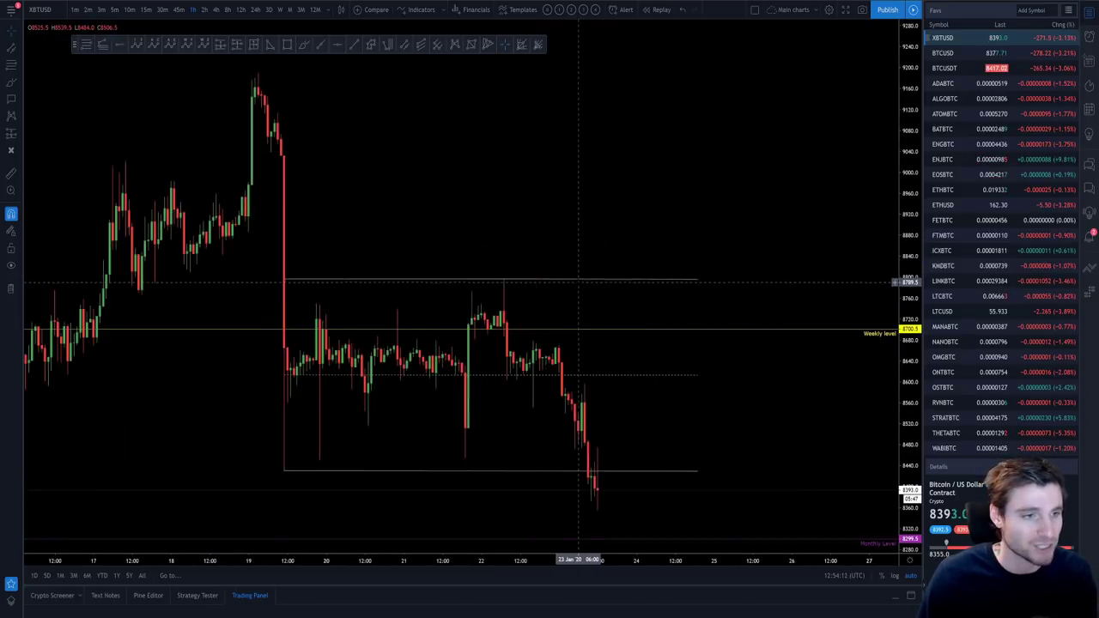
pyautogui.hscroll(-10, 637, 240)
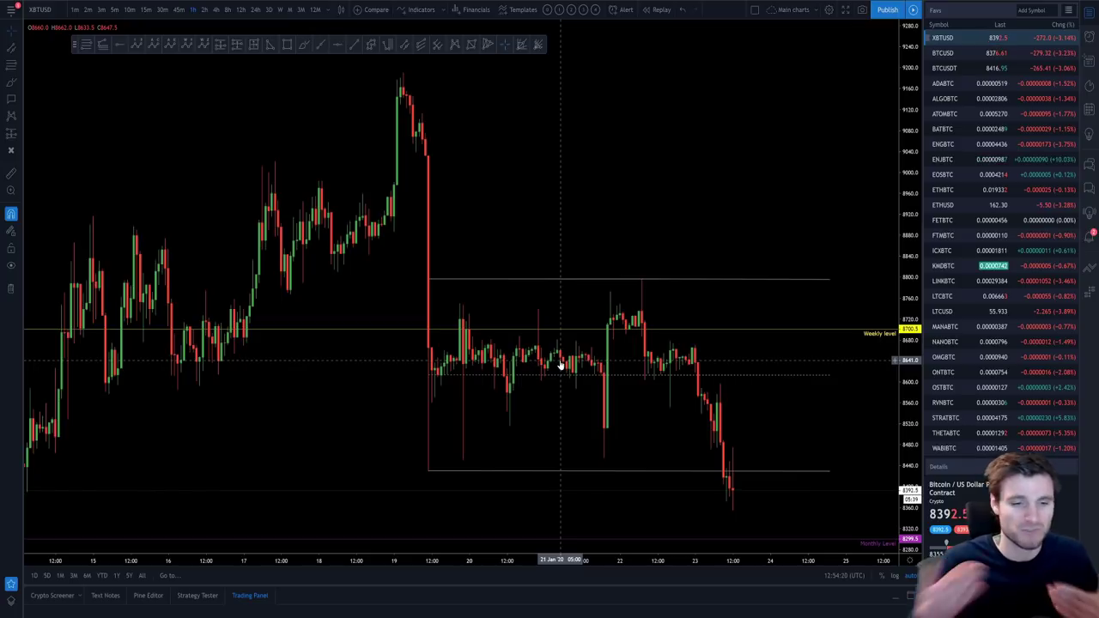
pyautogui.scroll(-5, 600, 300)
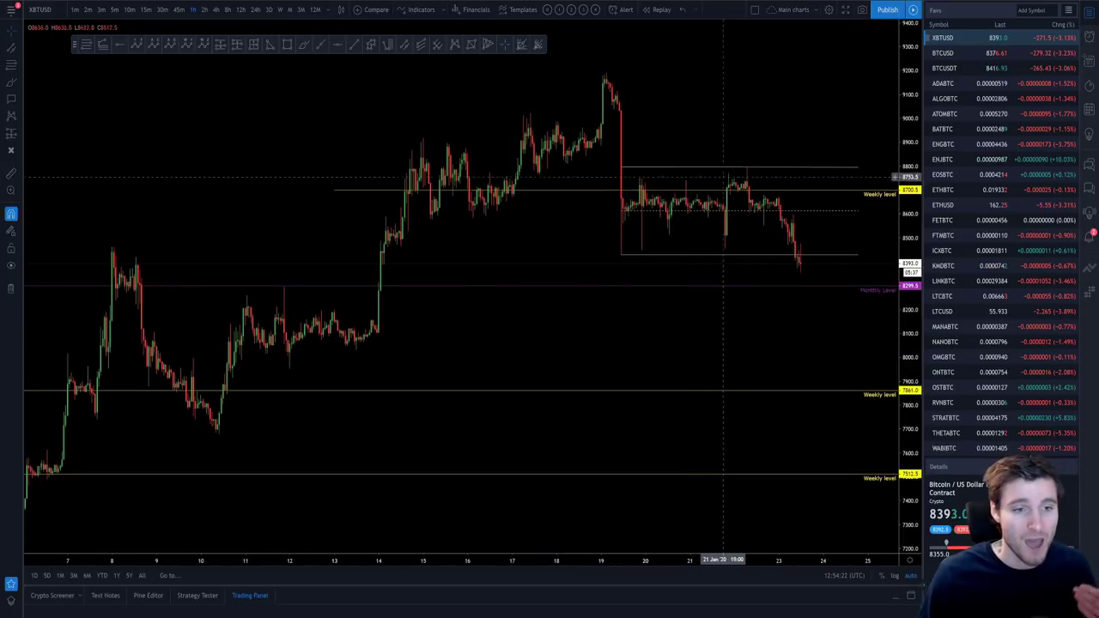
pyautogui.scroll(2, 630, 173)
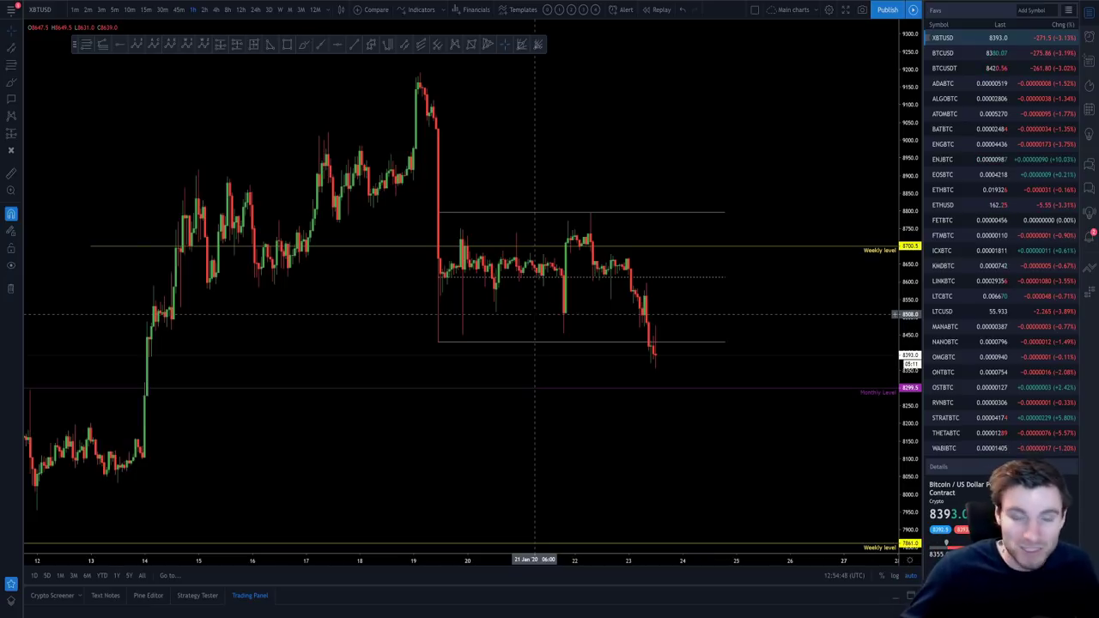
pyautogui.scroll(2, 534, 313)
pyautogui.moveTo(553, 435); pyautogui.dragTo(701, 377)
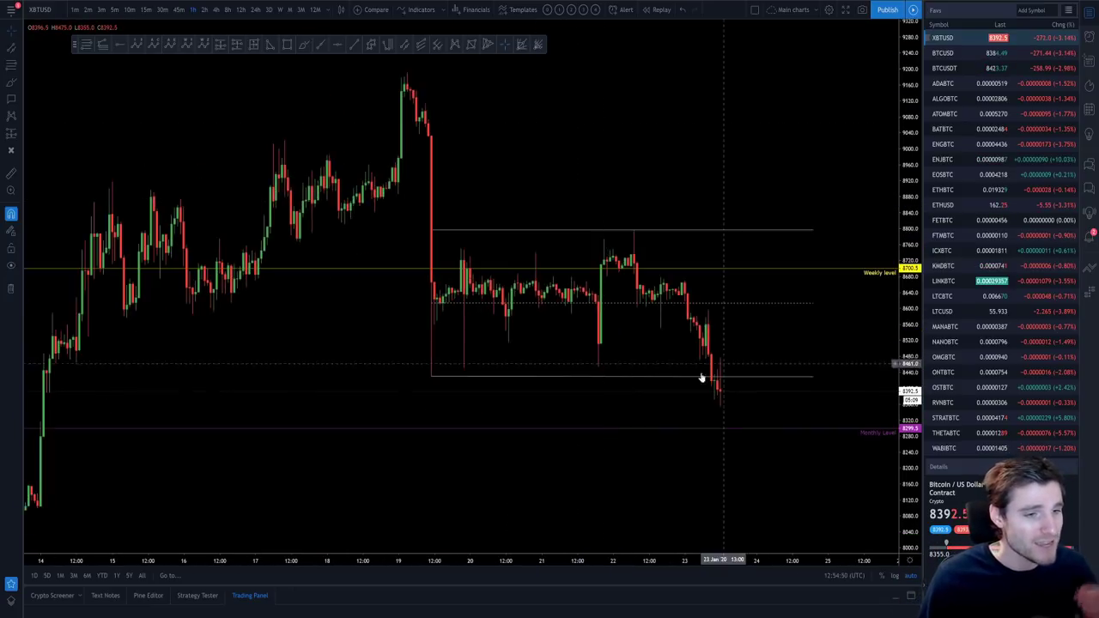
pyautogui.scroll(2, 549, 375)
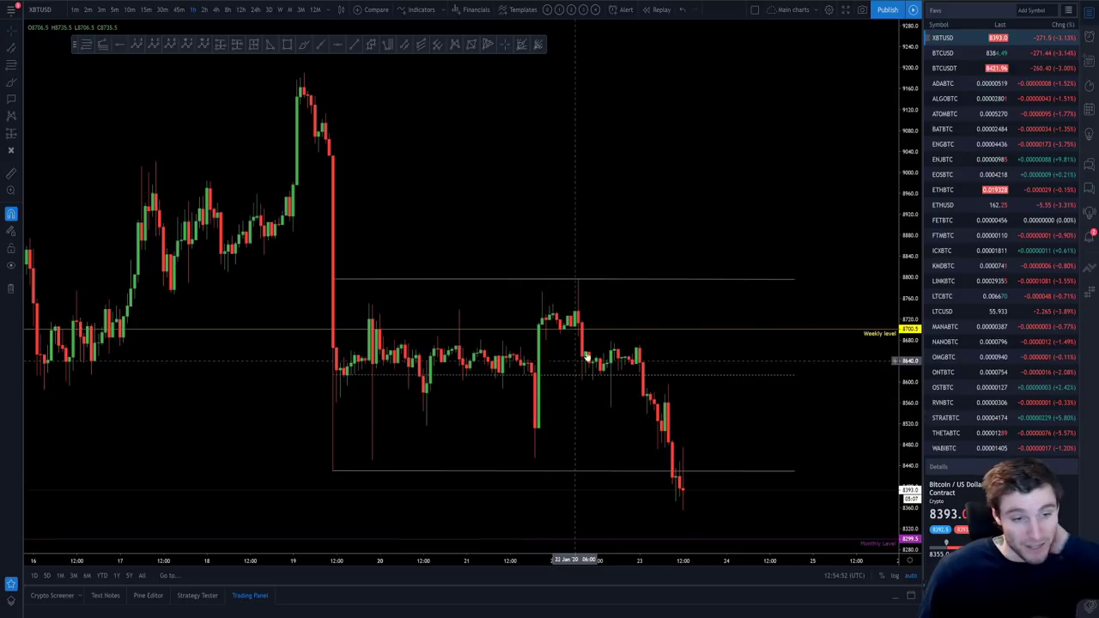
pyautogui.scroll(1, 666, 425)
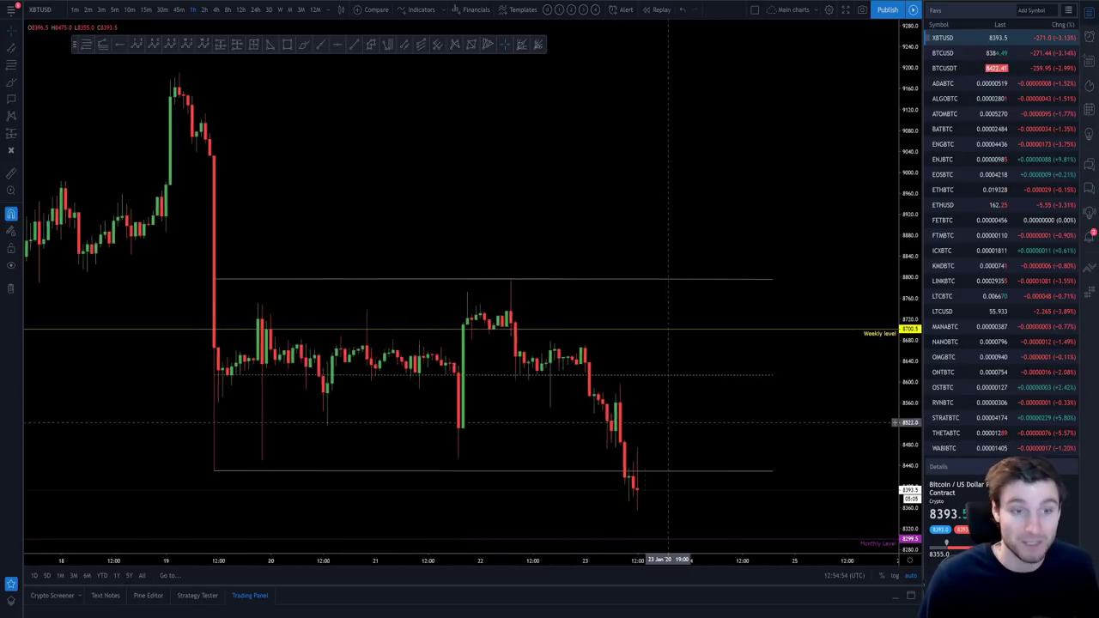
pyautogui.scroll(2, 666, 429)
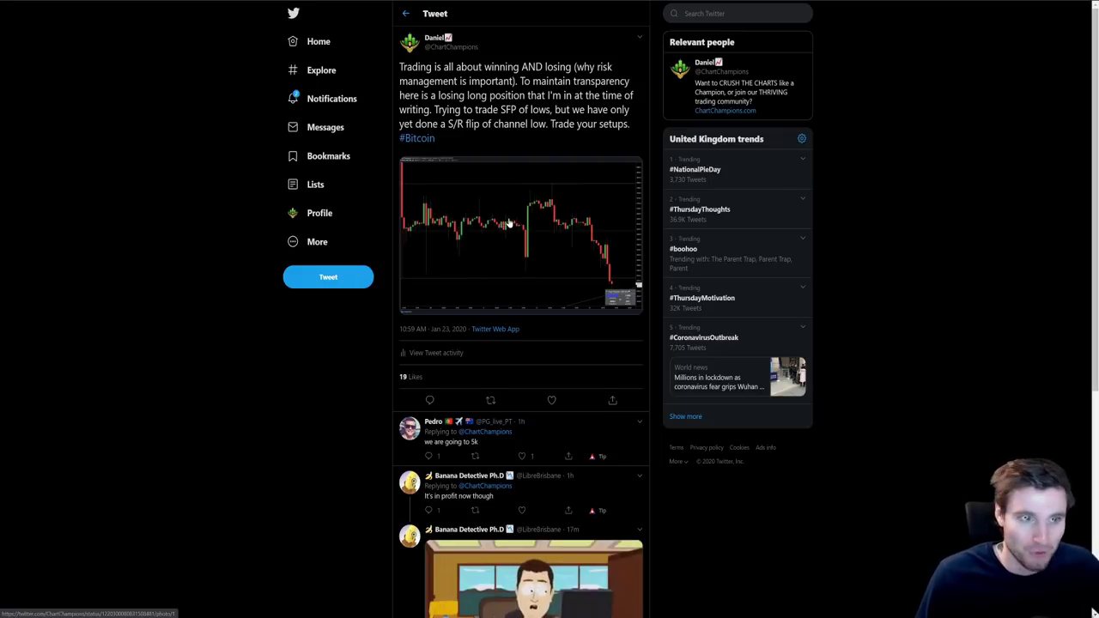
# - View the tweet's chart image full-screen, close it, and reopen it
pyautogui.click(525, 227)
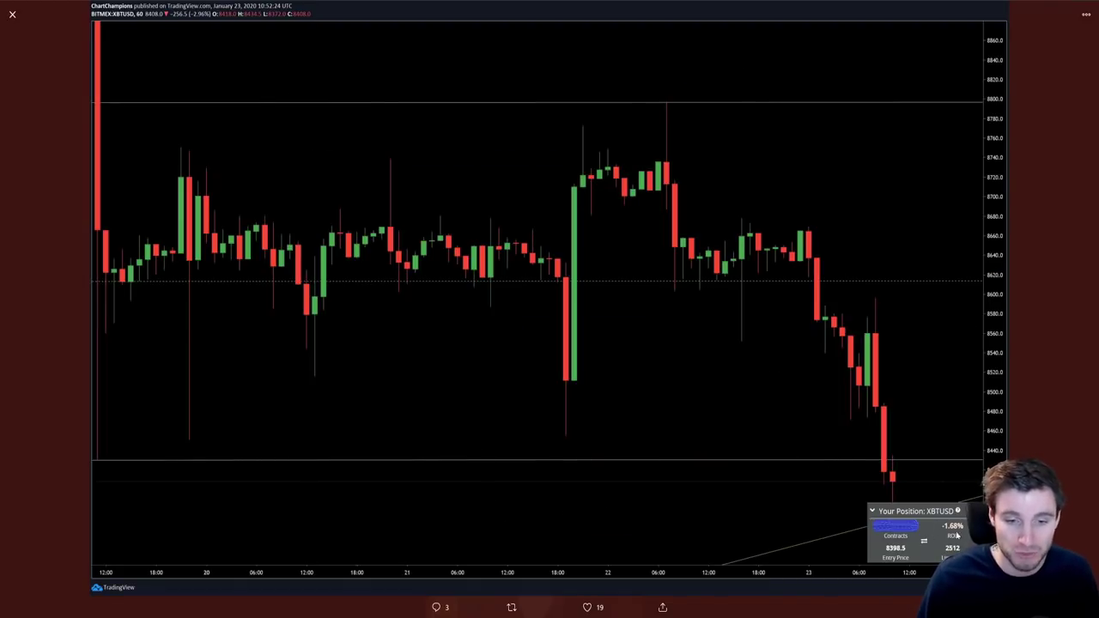
pyautogui.press('Escape')
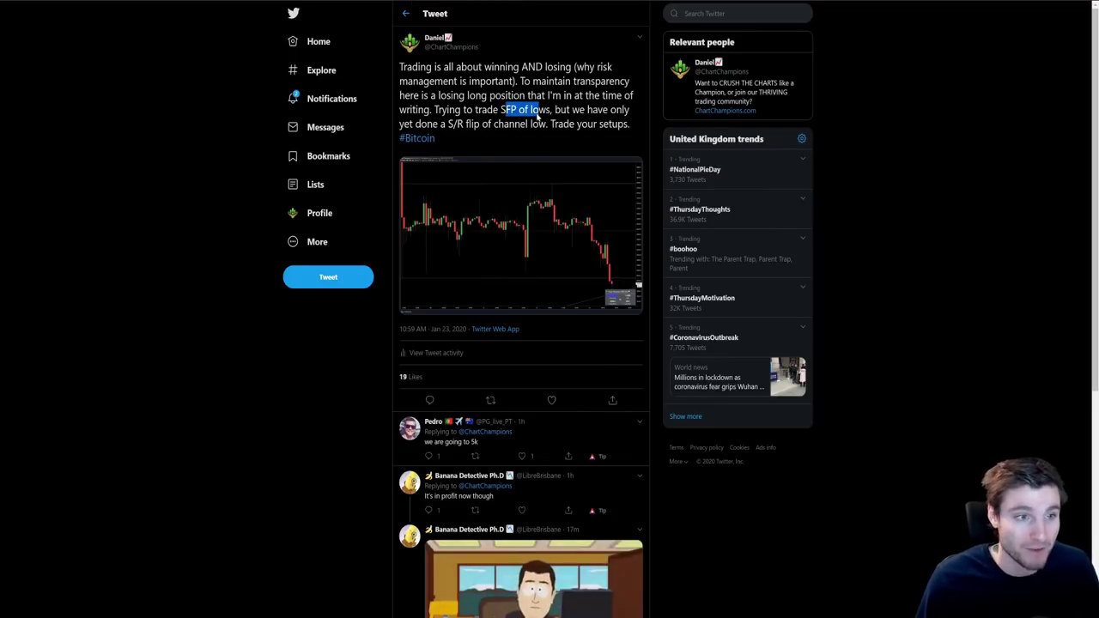
pyautogui.click(583, 257)
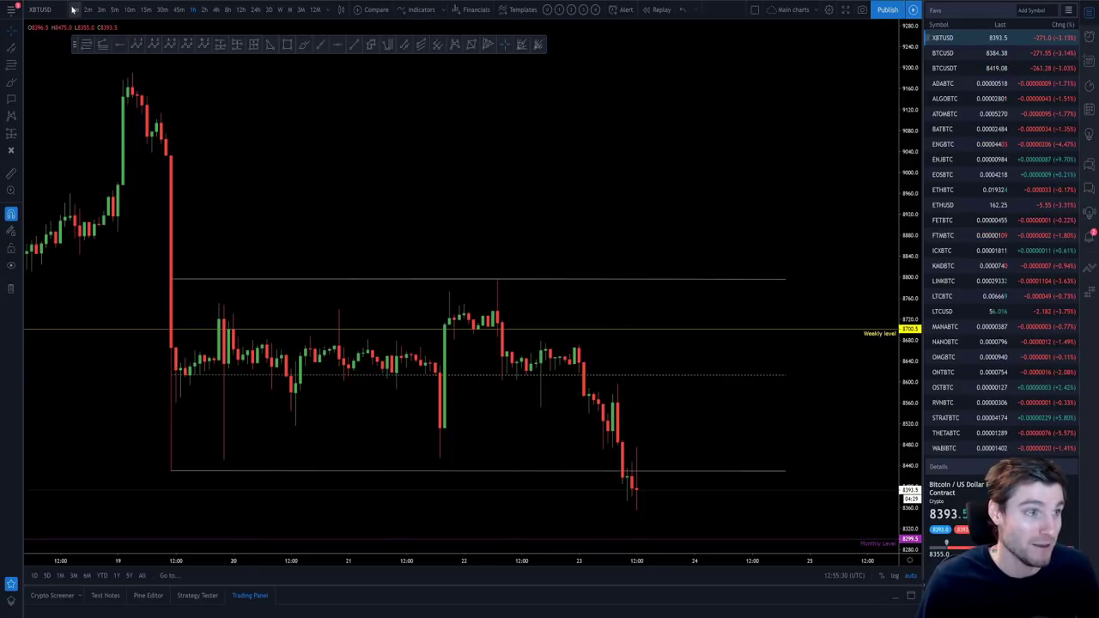
# - Put XBTUSD on 1-minute with Scalp Harmonics unhidden, then return to the Twitter profile timeline
pyautogui.click(74, 9)
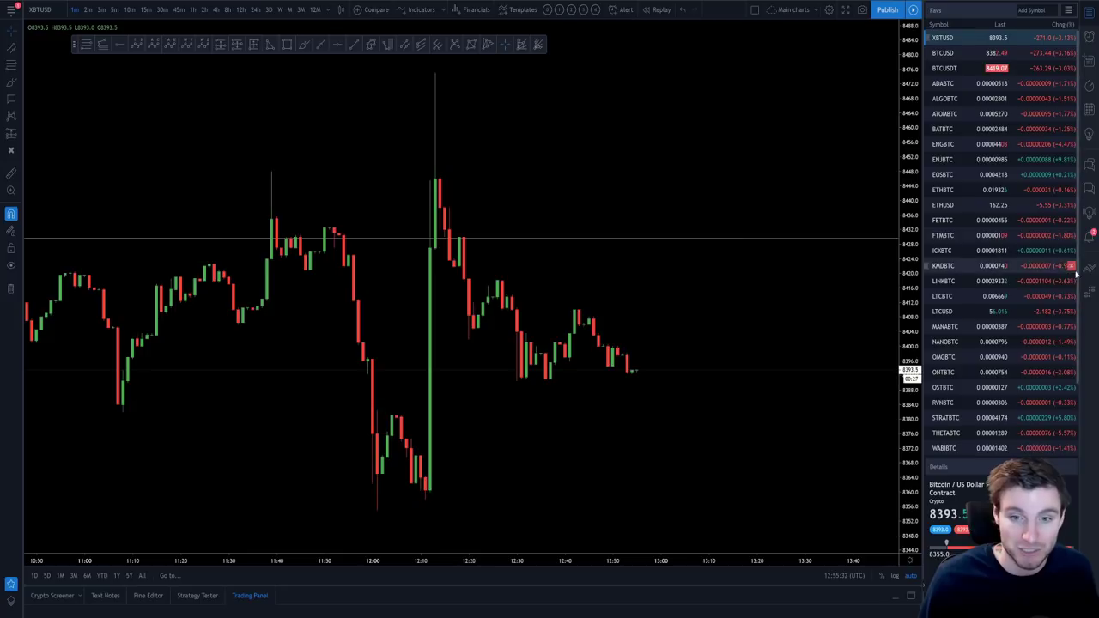
pyautogui.click(1089, 292)
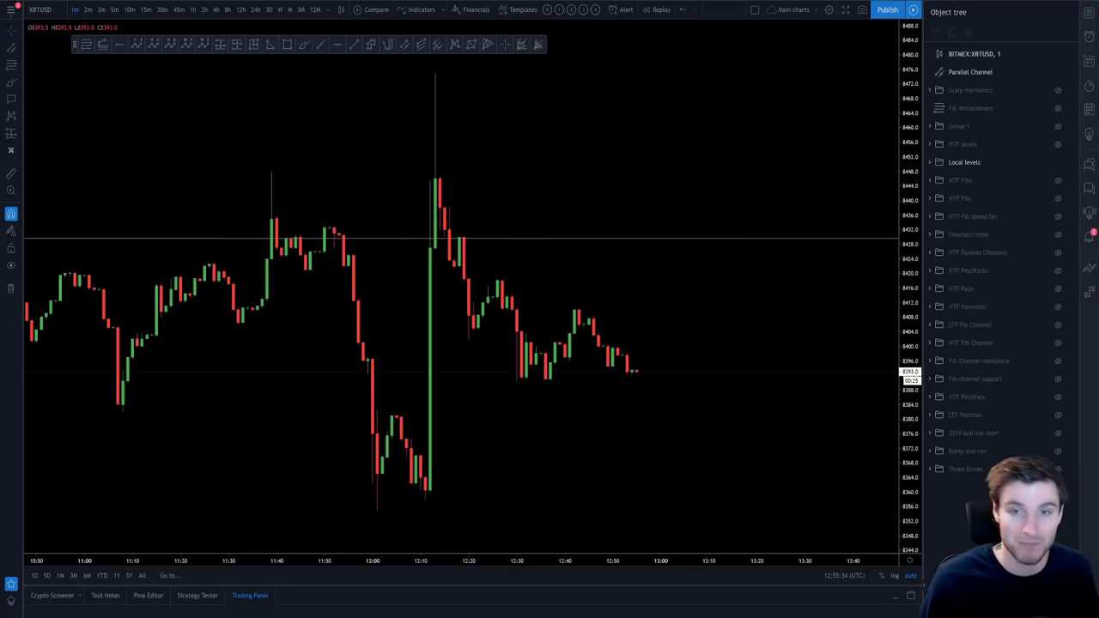
pyautogui.click(1054, 92)
pyautogui.scroll(-3, 755, 328)
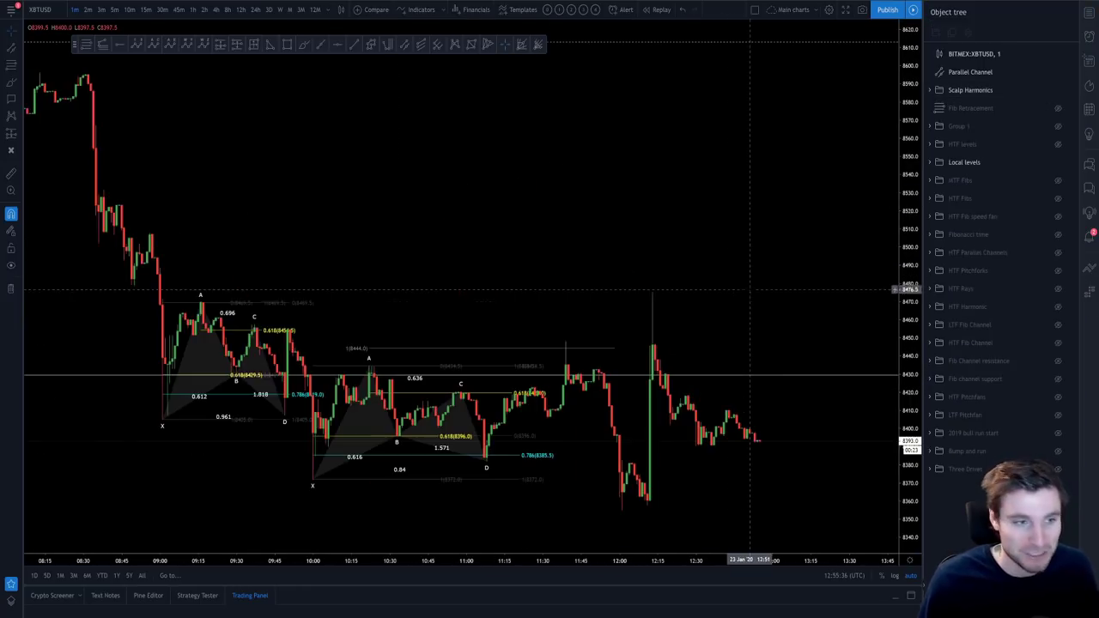
pyautogui.scroll(3, 786, 329)
pyautogui.hscroll(-10, 786, 329)
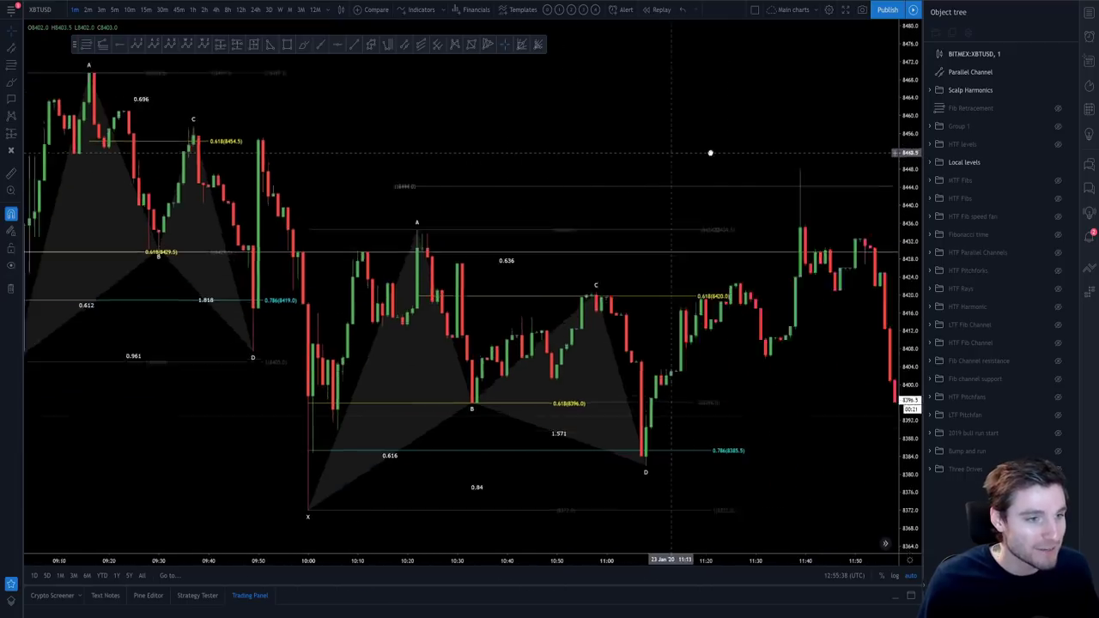
pyautogui.hscroll(1, 562, 141)
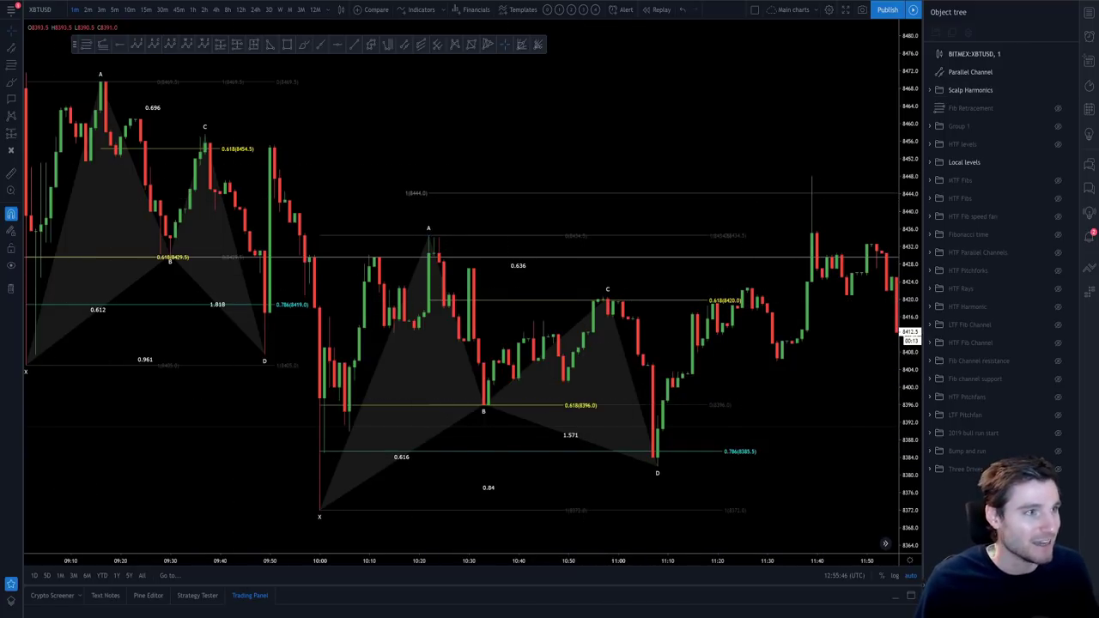
pyautogui.hotkey('alt', 'Tab')
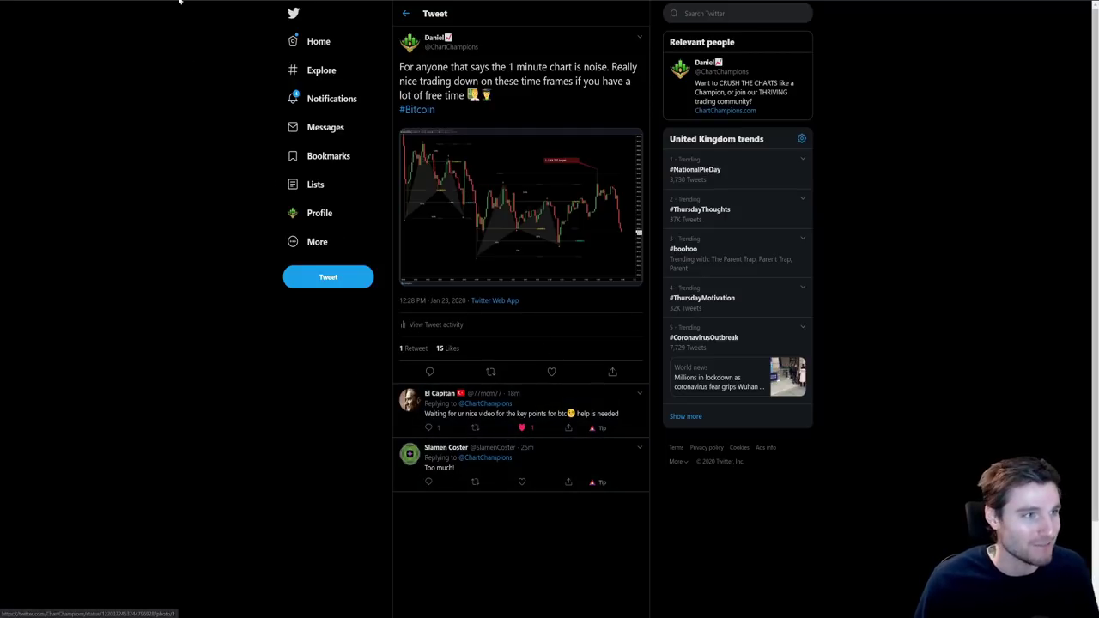
pyautogui.hotkey('alt', 'Left')
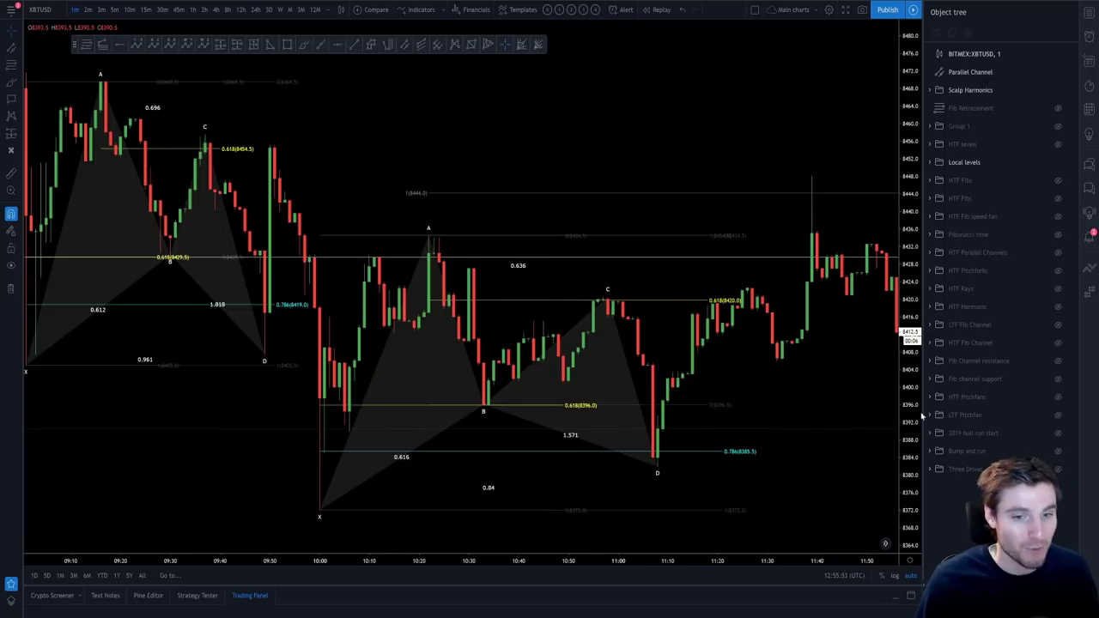
pyautogui.scroll(-3, 728, 424)
pyautogui.moveTo(846, 433); pyautogui.dragTo(718, 427)
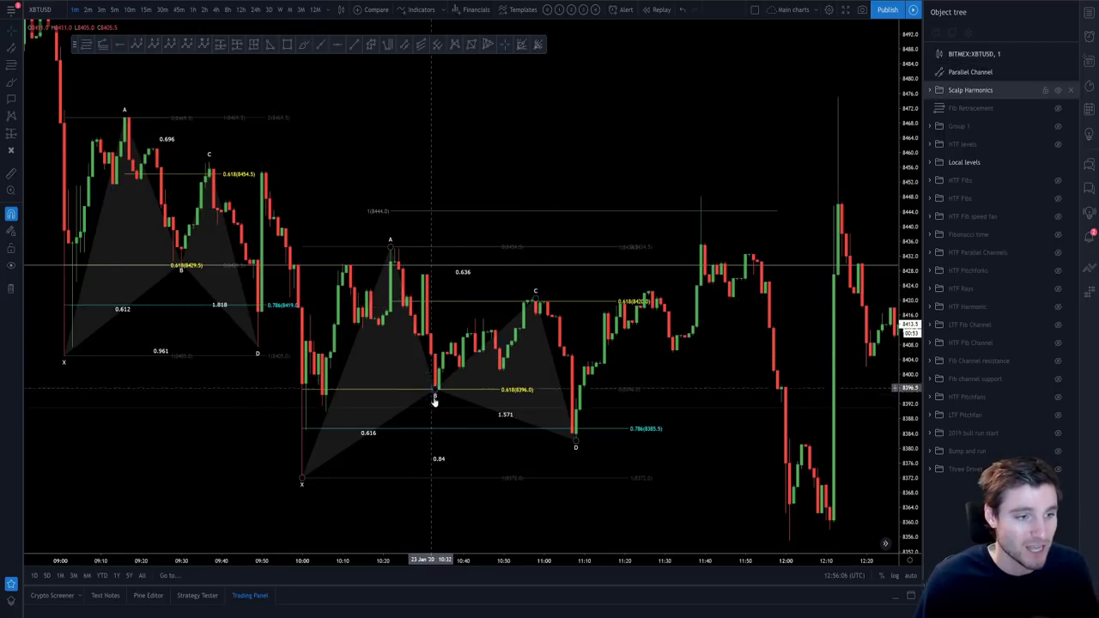
pyautogui.scroll(-1, 637, 410)
pyautogui.moveTo(637, 410); pyautogui.dragTo(535, 341)
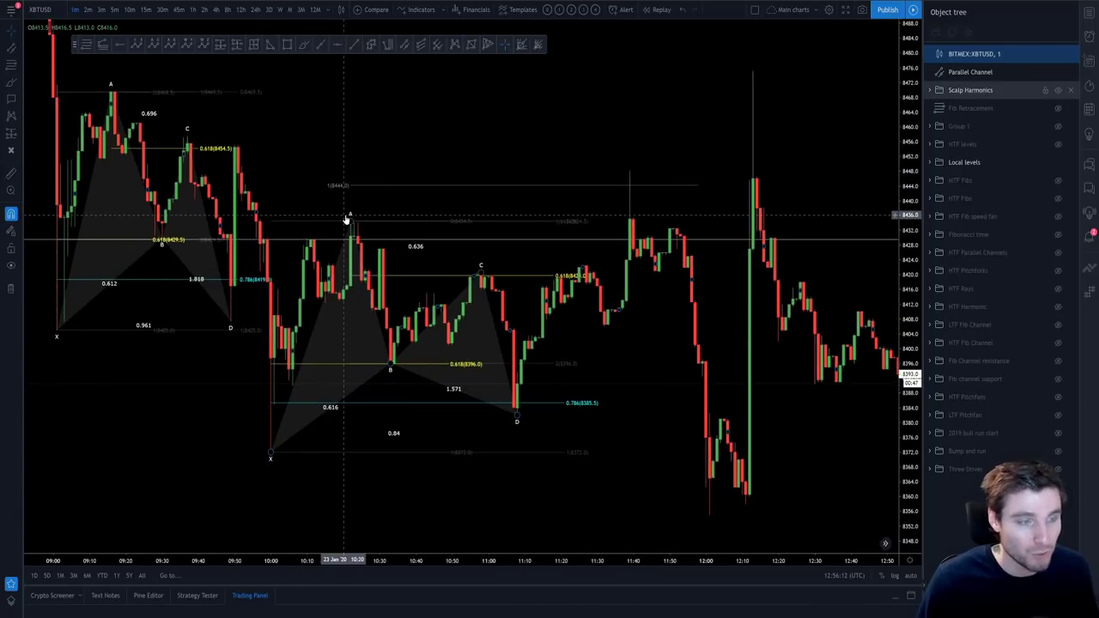
pyautogui.moveTo(674, 385); pyautogui.dragTo(729, 381)
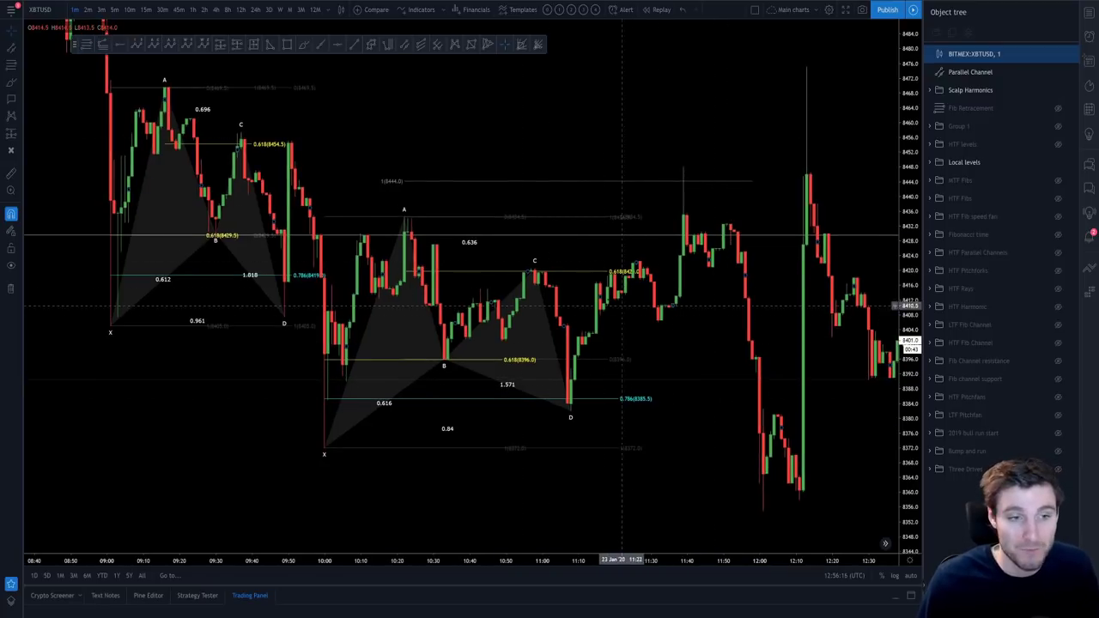
pyautogui.scroll(-1, 695, 218)
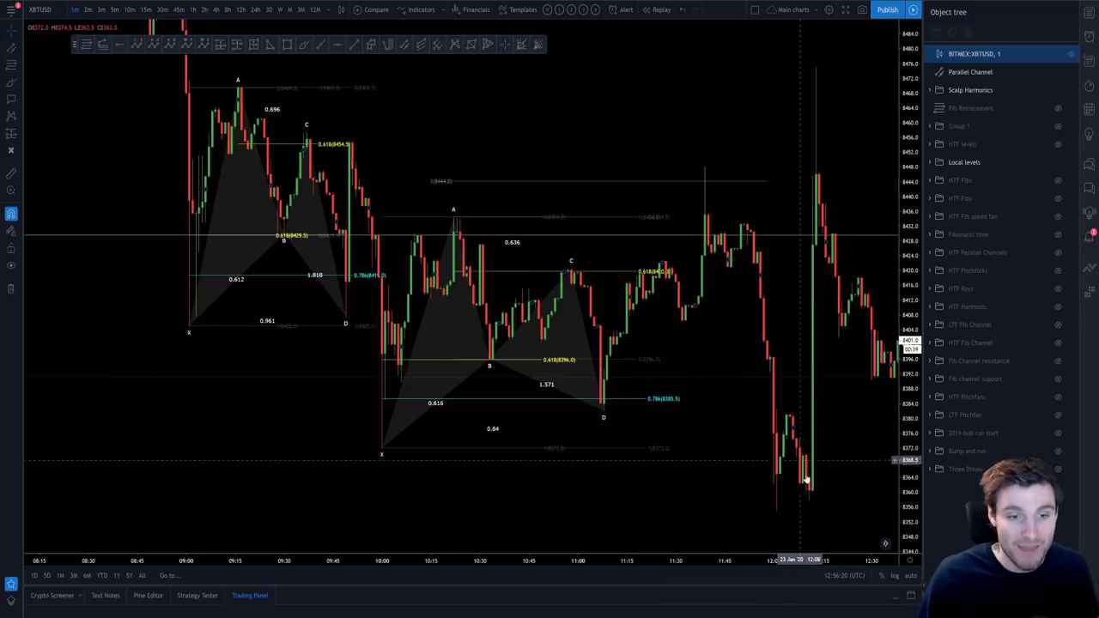
pyautogui.moveTo(736, 396); pyautogui.dragTo(609, 402)
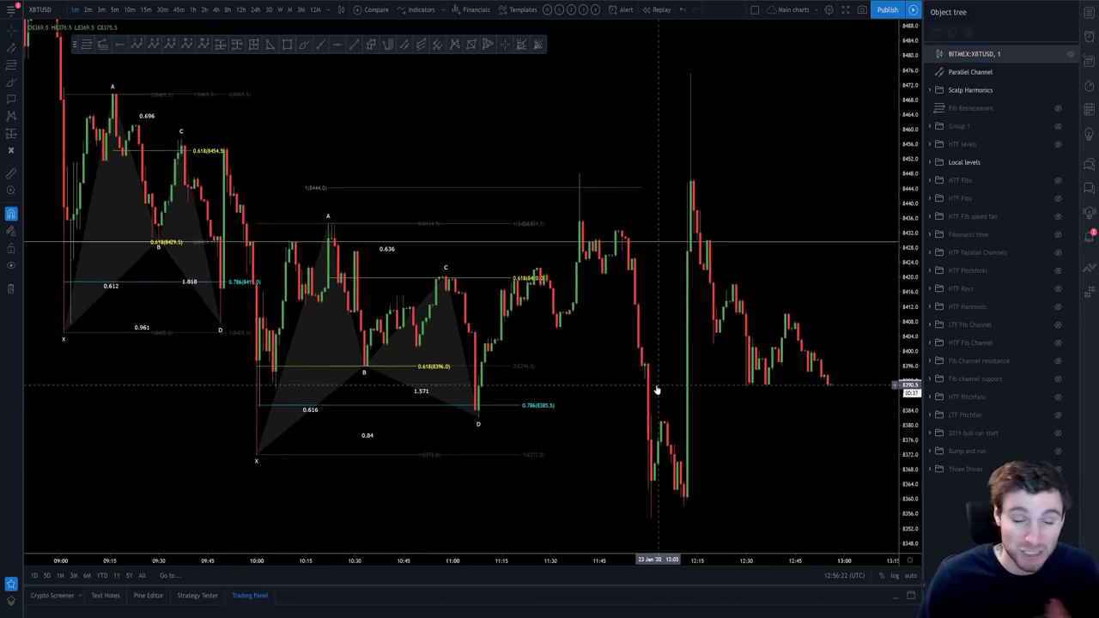
pyautogui.scroll(-1, 660, 389)
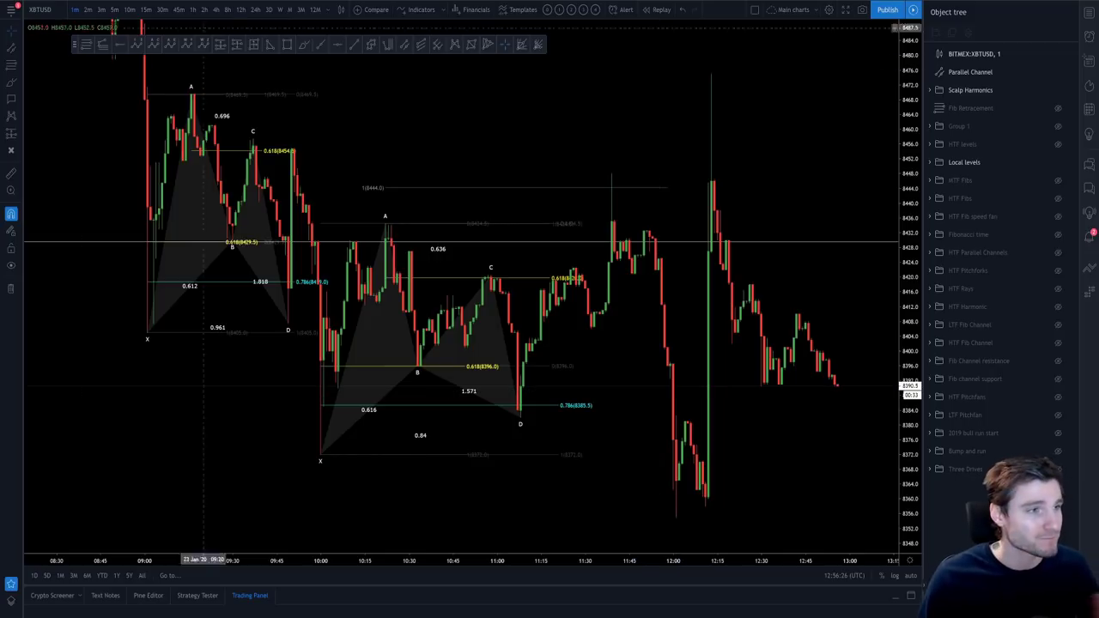
pyautogui.scroll(2, 782, 322)
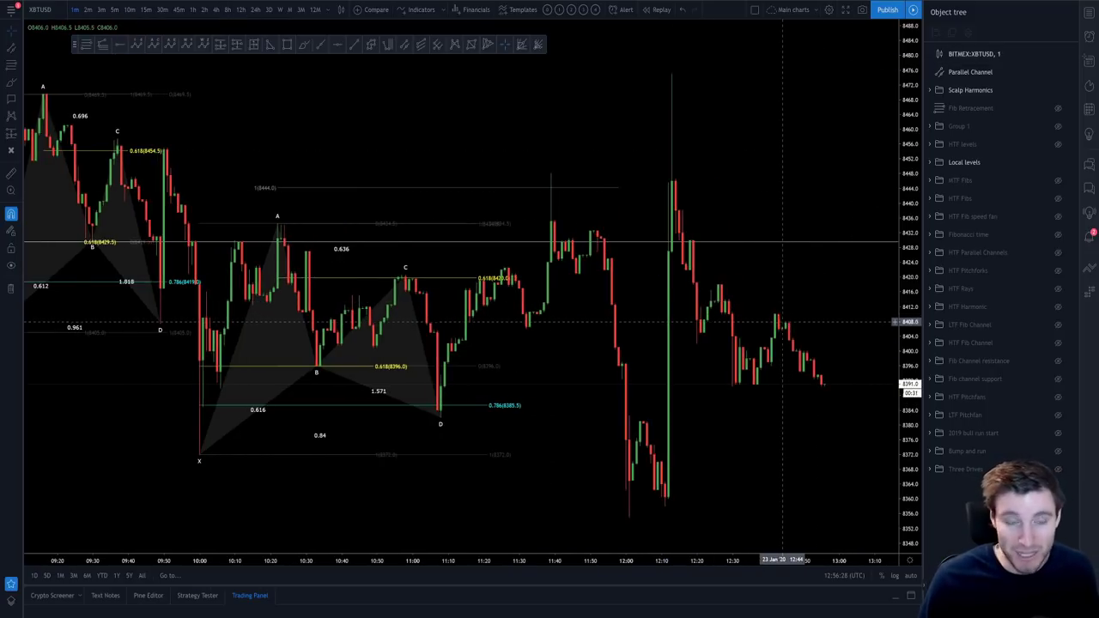
pyautogui.scroll(2, 544, 243)
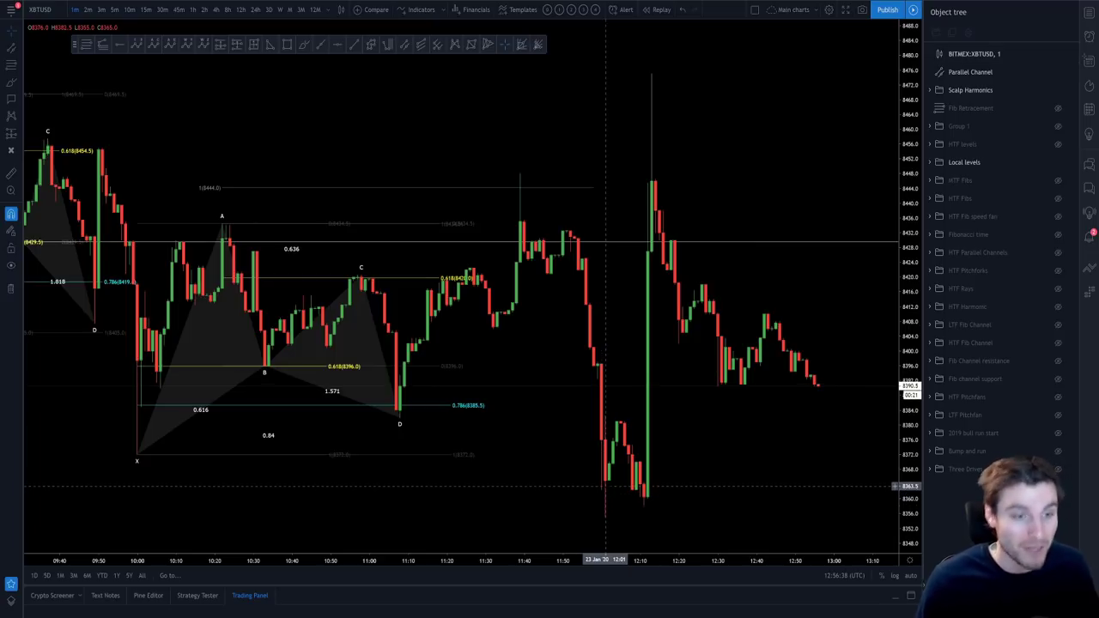
# - Switch XBTUSD to the 4h timeframe and hide the Scalp Harmonics drawings in the Object Tree
pyautogui.click(211, 10)
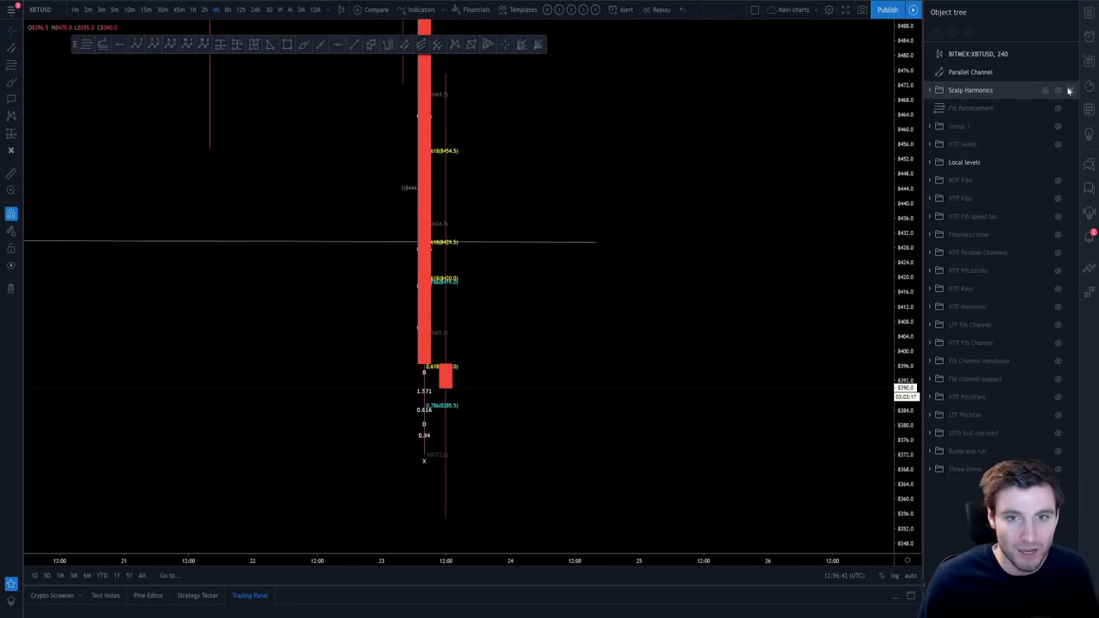
pyautogui.click(1058, 92)
pyautogui.scroll(-3, 858, 369)
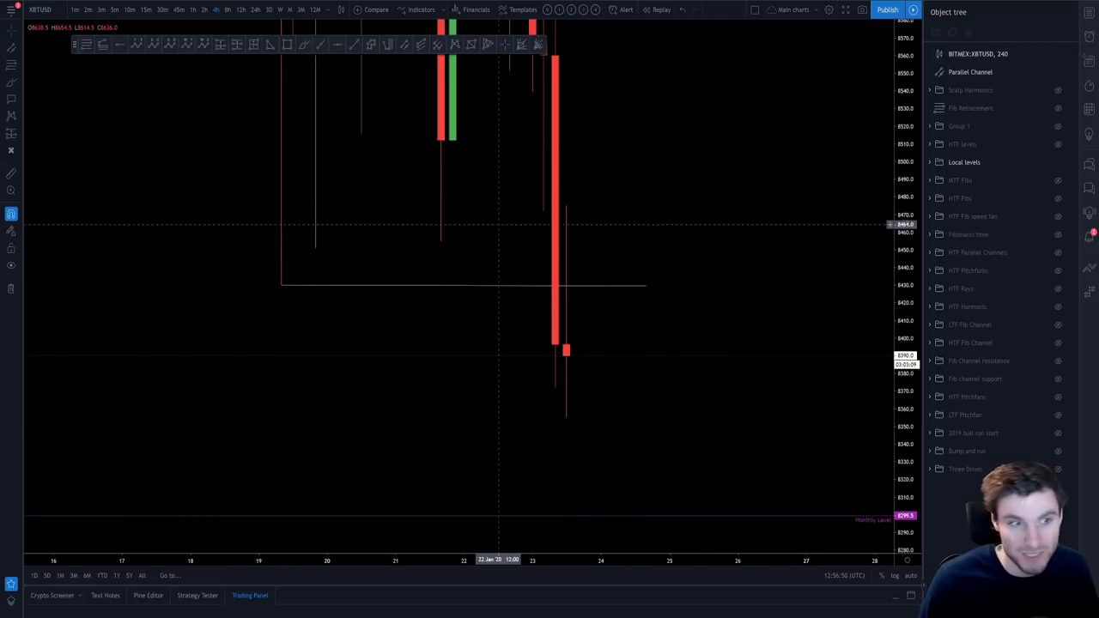
# - On the 4h chart, draw a level line at about 8472 to 24 Jan, then delete it
pyautogui.moveTo(542, 213); pyautogui.dragTo(289, 213)
pyautogui.scroll(2, 314, 30)
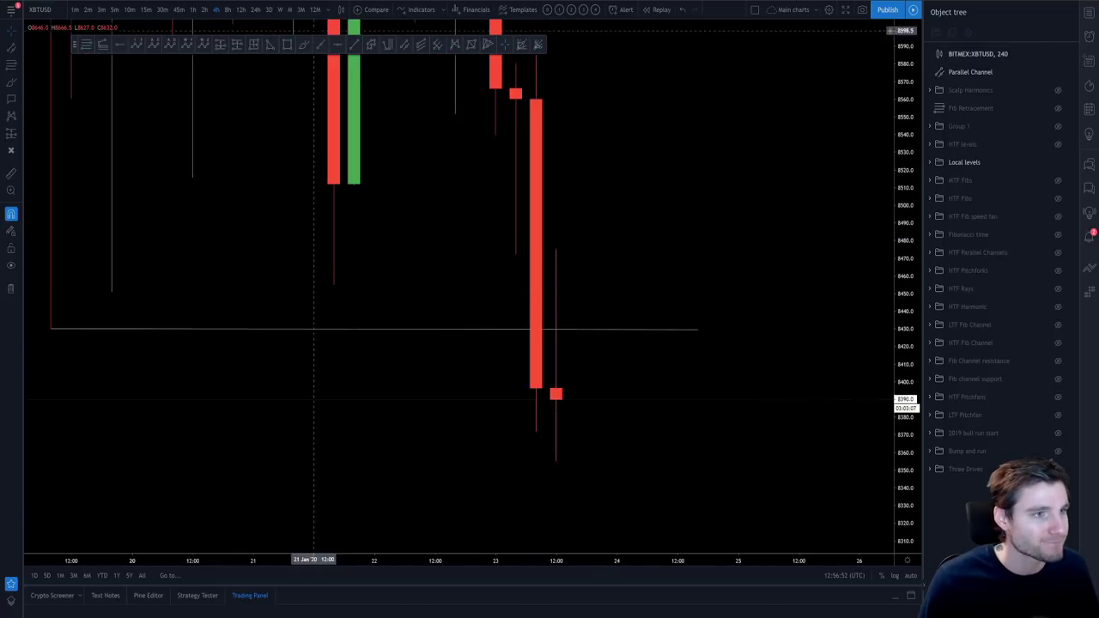
pyautogui.click(515, 255)
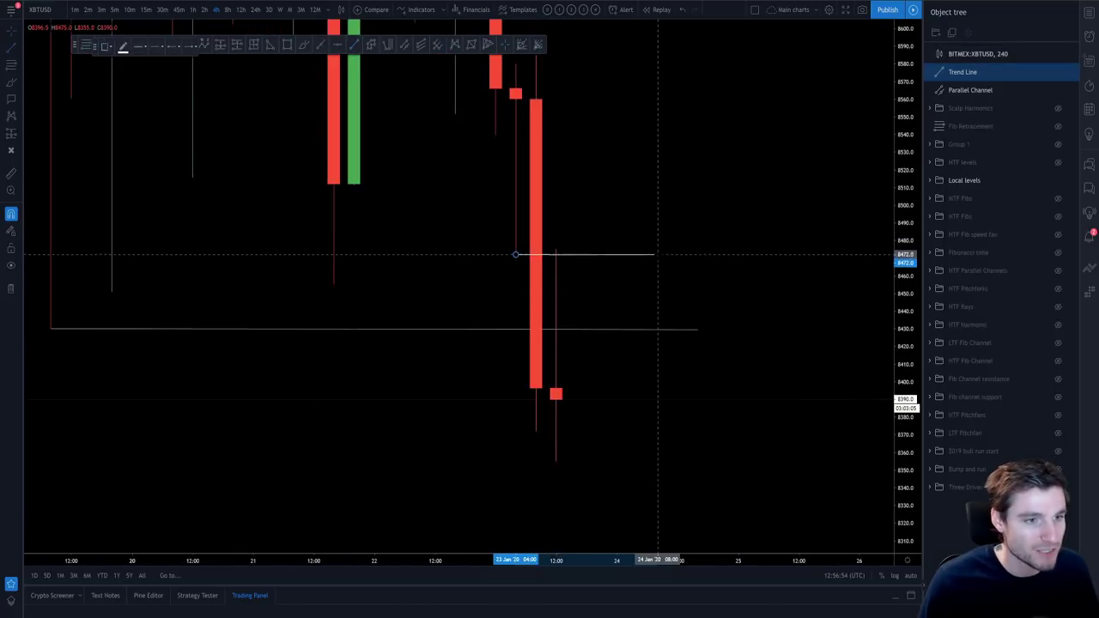
pyautogui.click(677, 254)
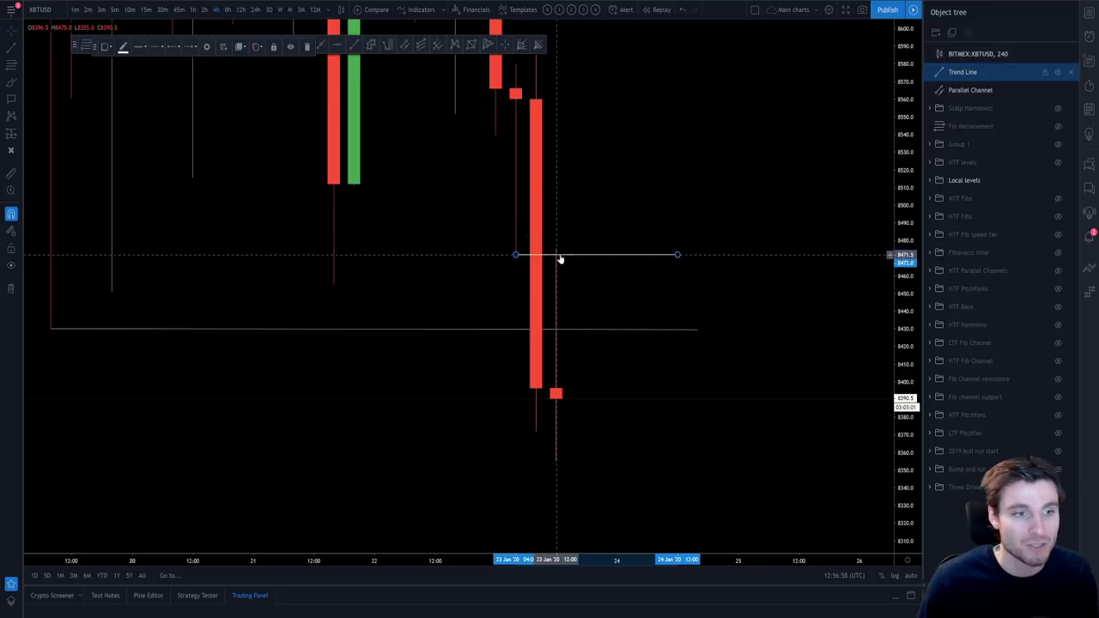
pyautogui.press('Delete')
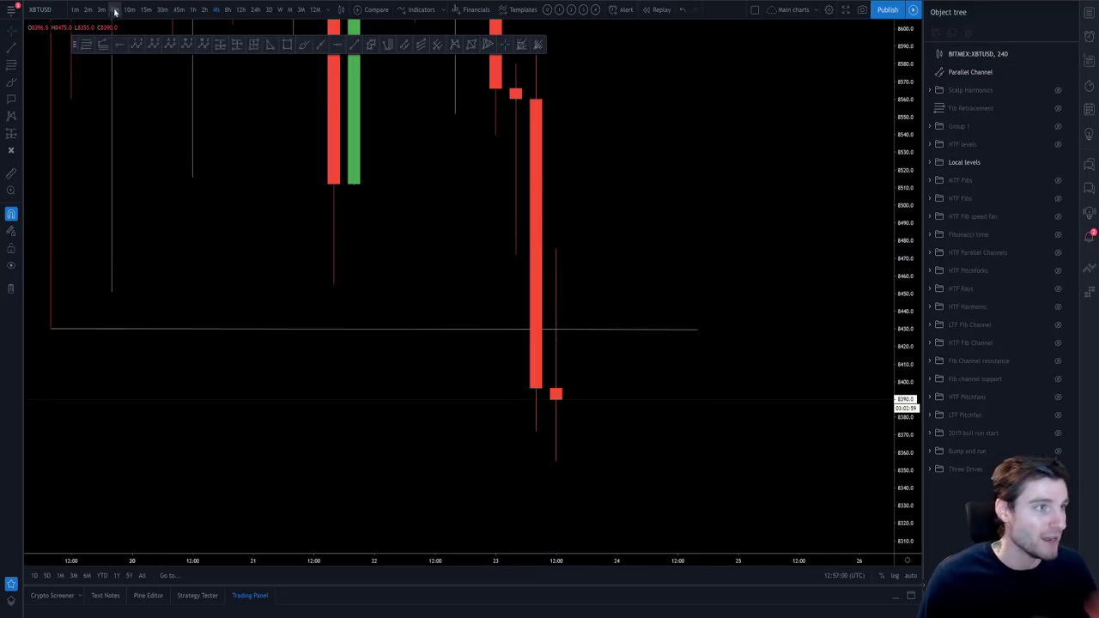
# - On the 1m chart, draw a trend line near 8448 above recent highs, delete it, then switch to 1h
pyautogui.click(77, 10)
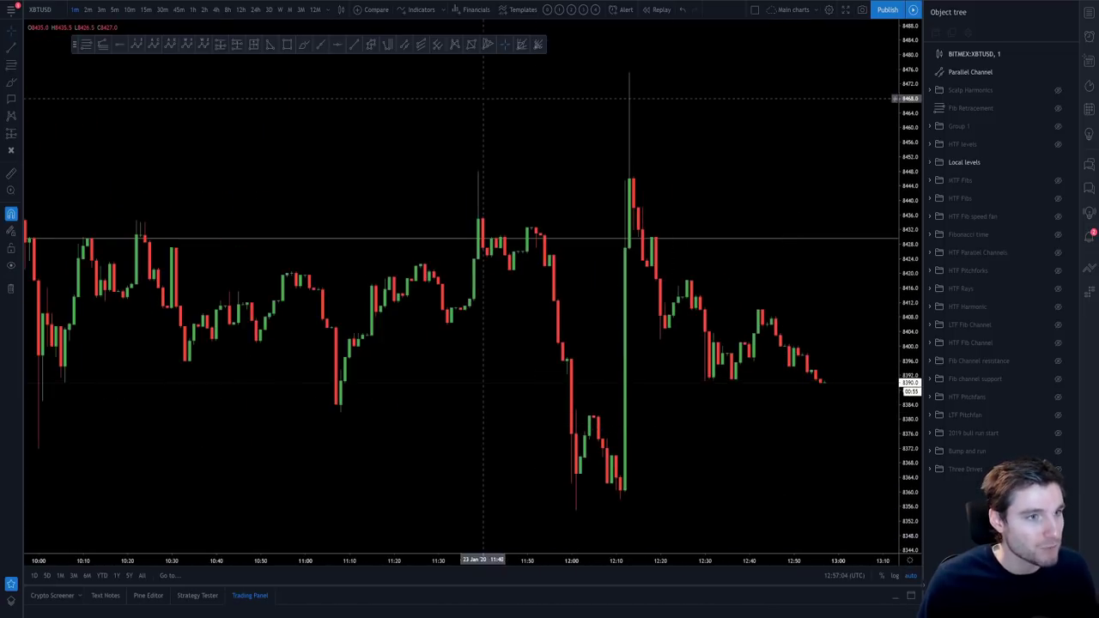
pyautogui.hotkey('alt', 't')
pyautogui.click(456, 169)
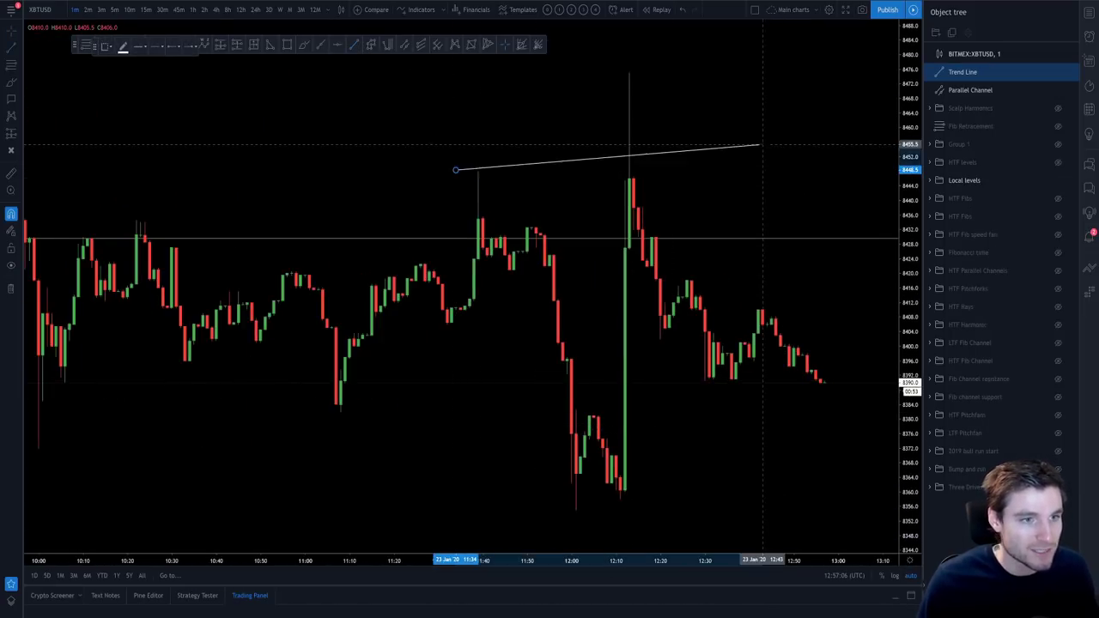
pyautogui.click(797, 169)
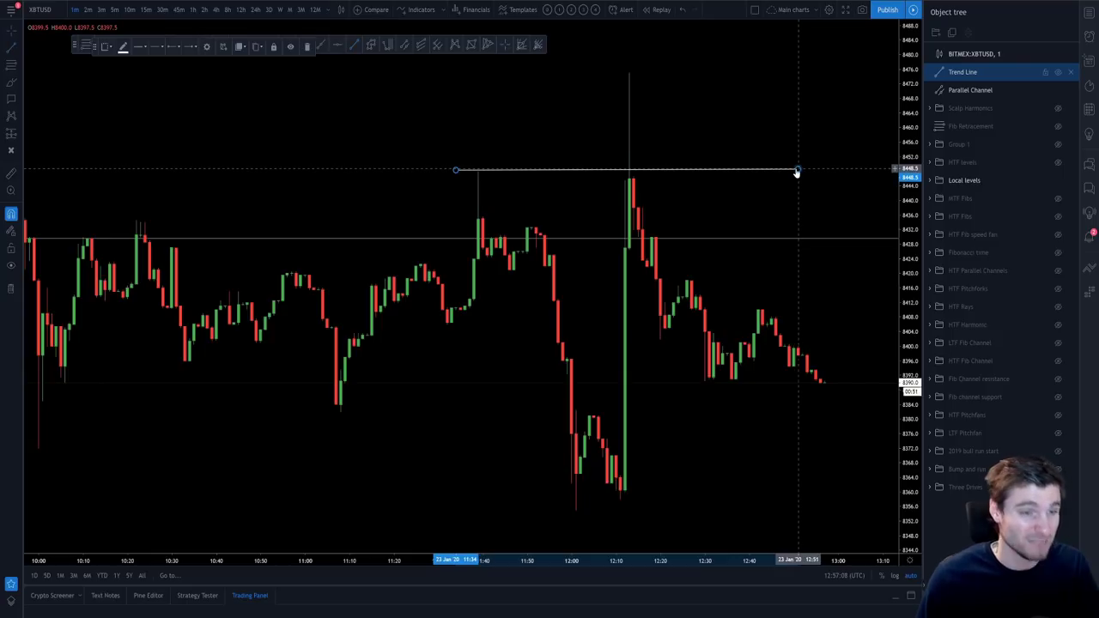
pyautogui.press('Delete')
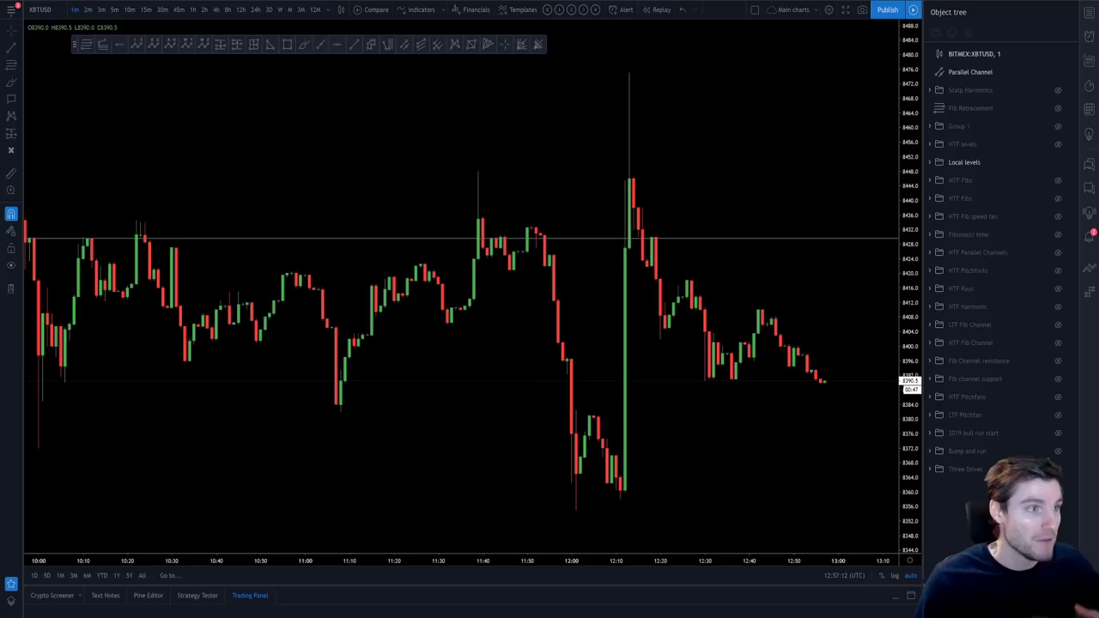
pyautogui.click(195, 10)
# - Open the symbol watchlist, check the ENJBTC chart, then return to XBTUSD
pyautogui.scroll(-3, 798, 418)
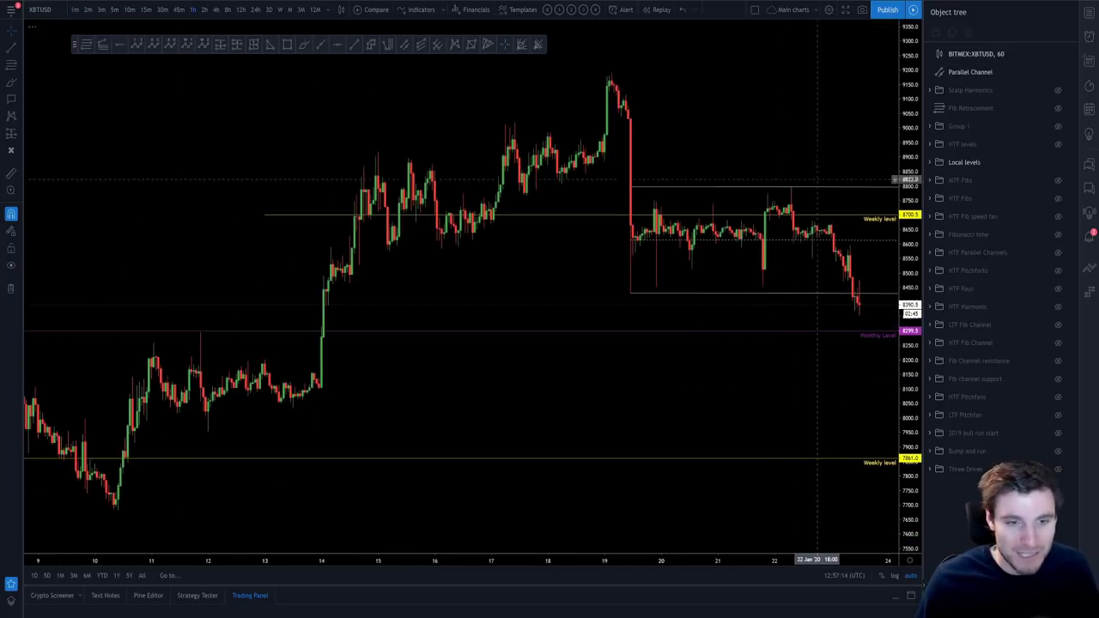
pyautogui.scroll(2, 646, 139)
pyautogui.moveTo(645, 139); pyautogui.dragTo(635, 139)
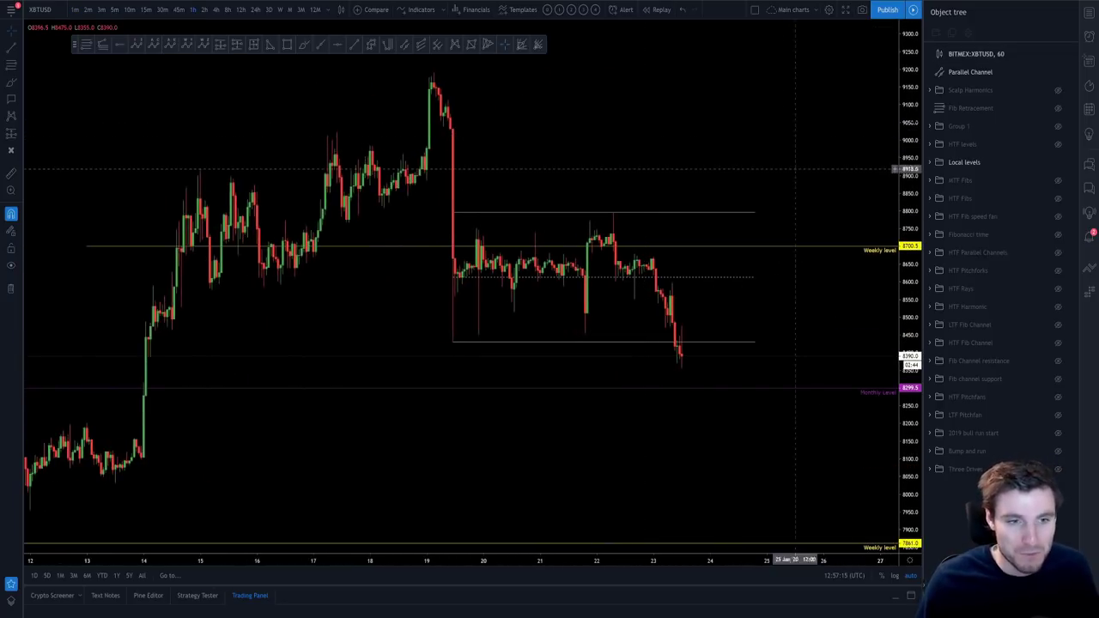
pyautogui.click(1086, 11)
pyautogui.scroll(-3, 650, 191)
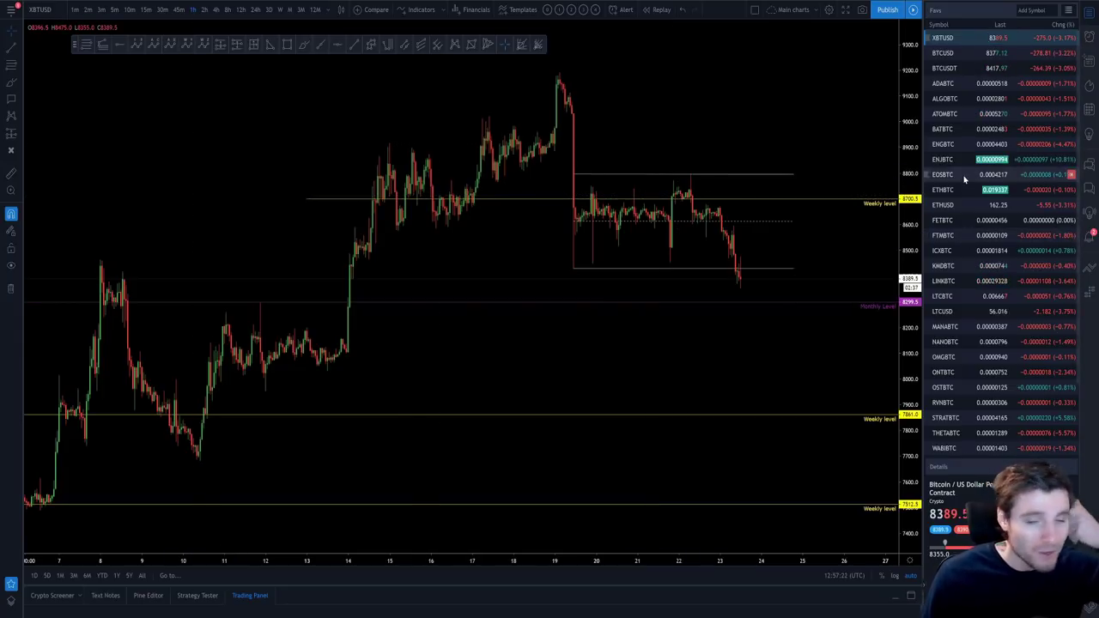
pyautogui.click(944, 159)
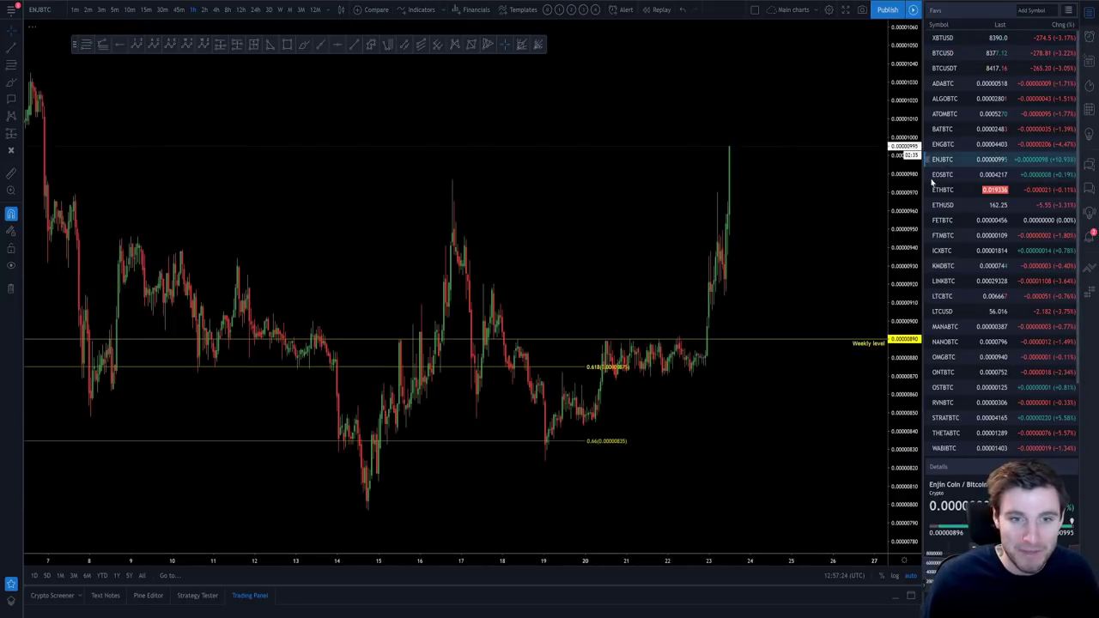
pyautogui.click(1000, 39)
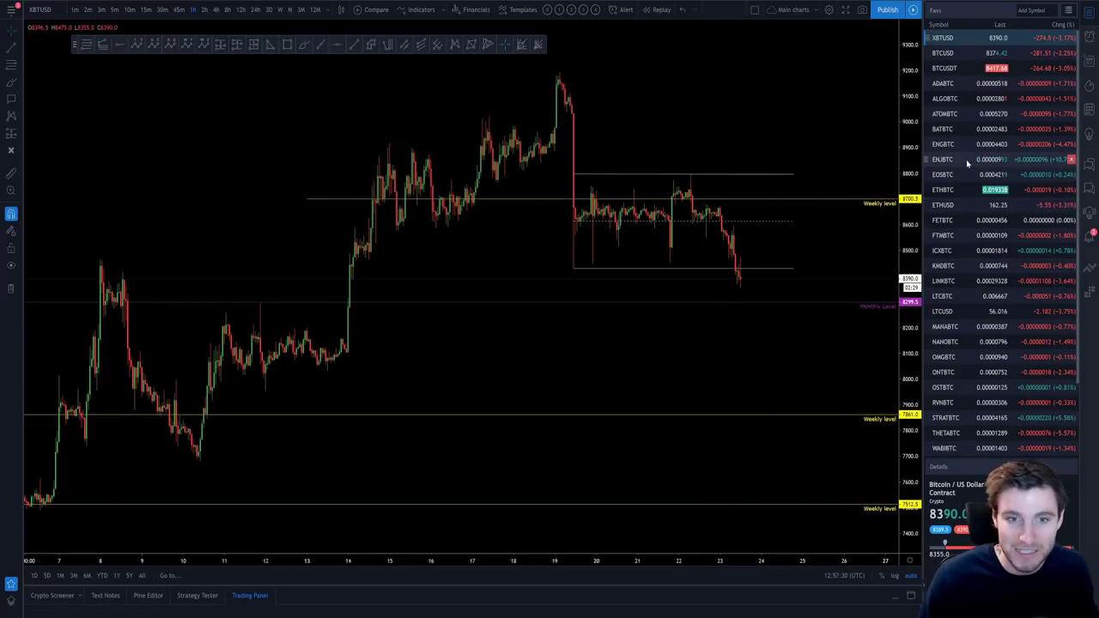
pyautogui.scroll(4, 797, 380)
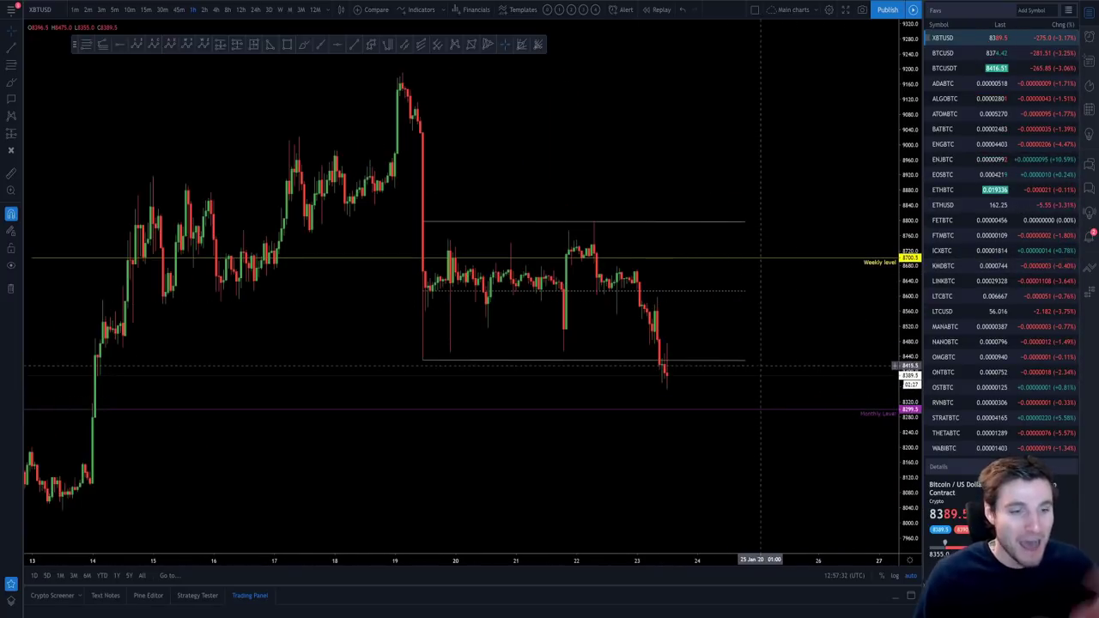
# - Glance at ENJBTC again, return to XBTUSD, and pan back to show 18–23 Jan
pyautogui.click(967, 160)
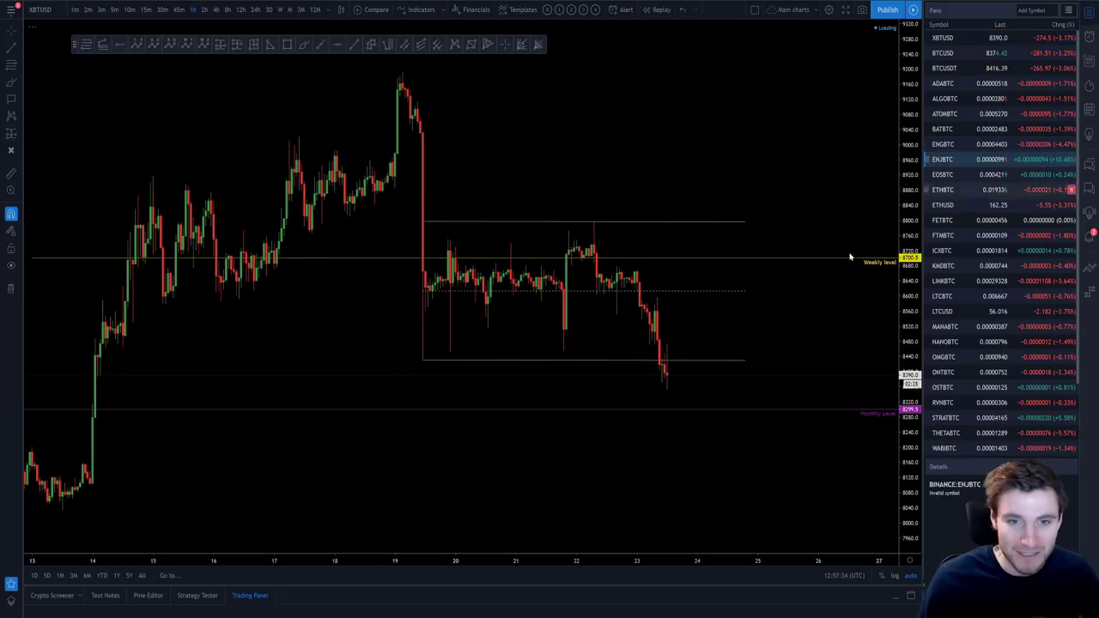
pyautogui.click(953, 38)
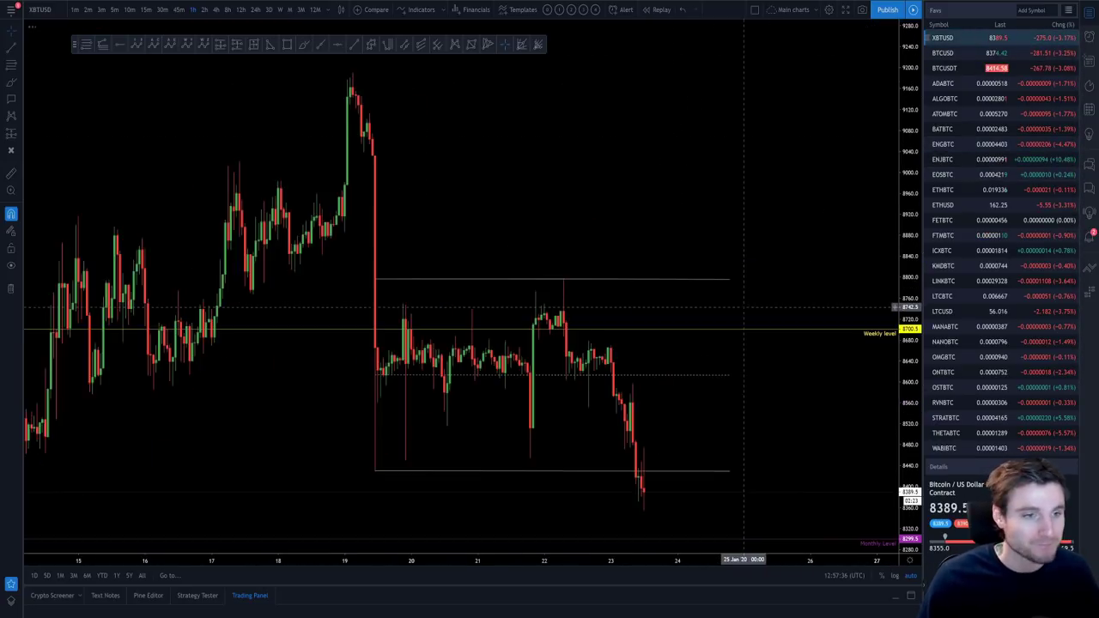
pyautogui.scroll(4, 711, 377)
pyautogui.moveTo(711, 378); pyautogui.dragTo(896, 382)
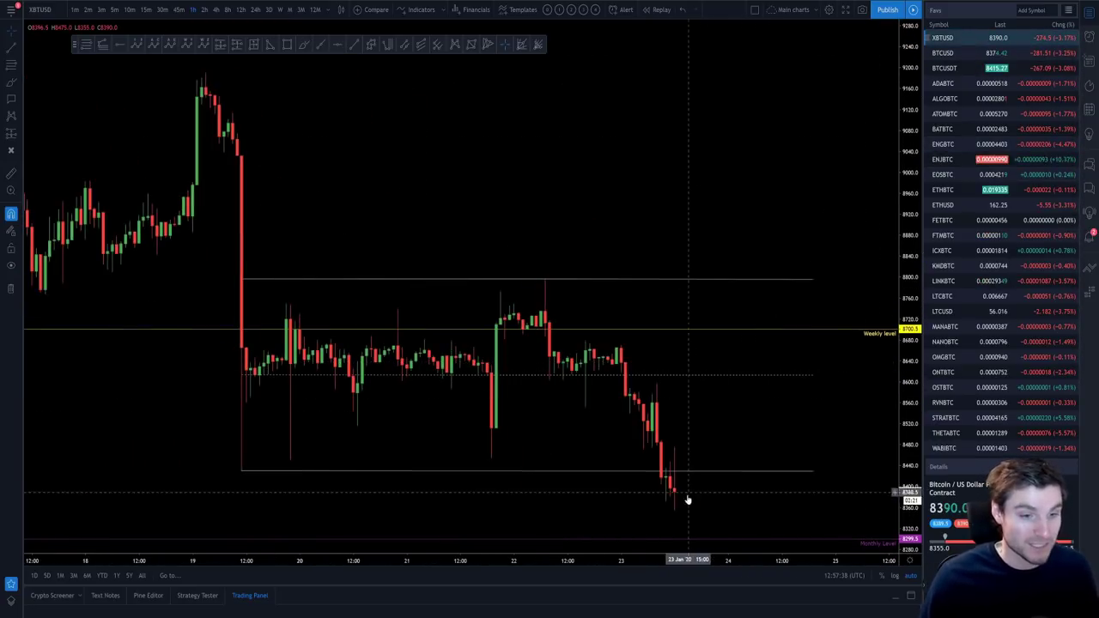
pyautogui.scroll(-5, 720, 483)
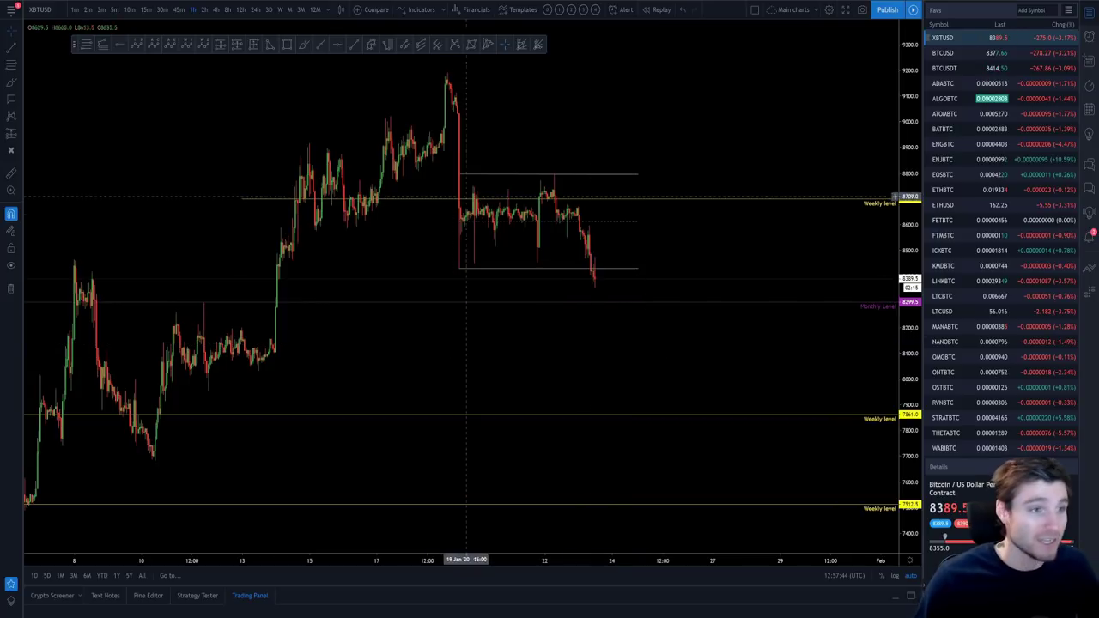
# - With the Brush, sketch a horizontal line near 8513 and a projected price path, removing each
pyautogui.click(299, 49)
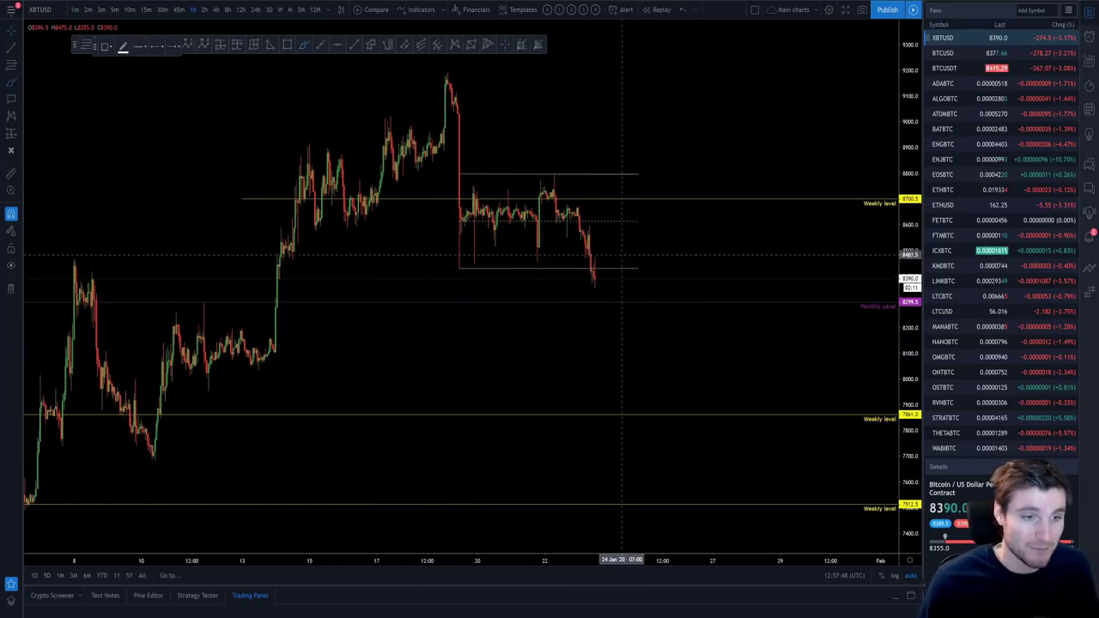
pyautogui.moveTo(342, 247); pyautogui.dragTo(728, 247)
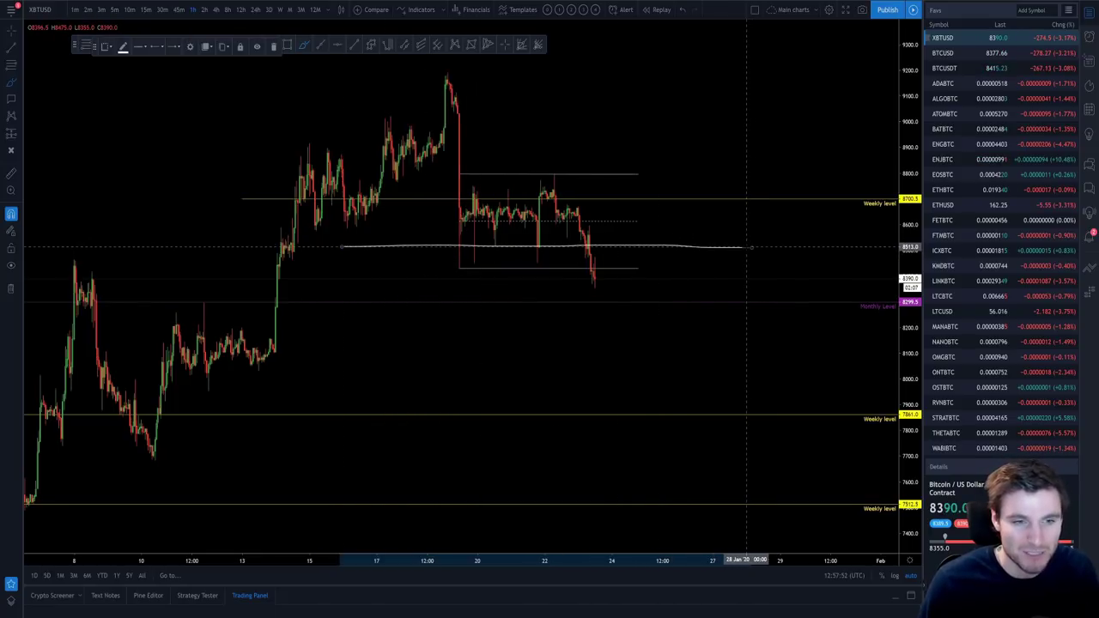
pyautogui.press('Escape')
pyautogui.scroll(-1, 678, 254)
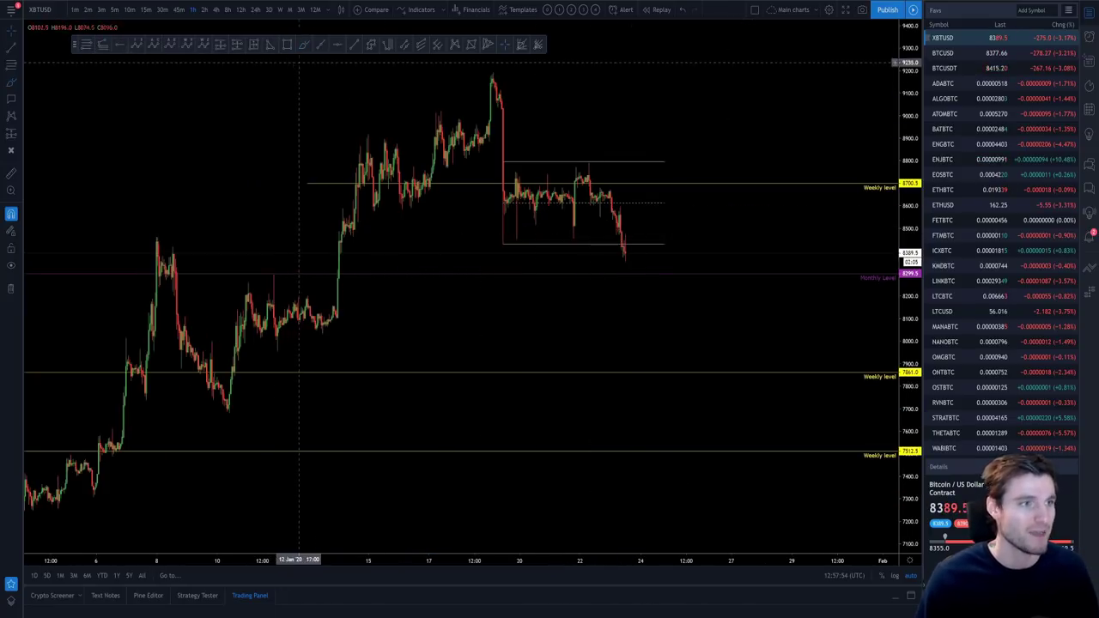
pyautogui.click(623, 255)
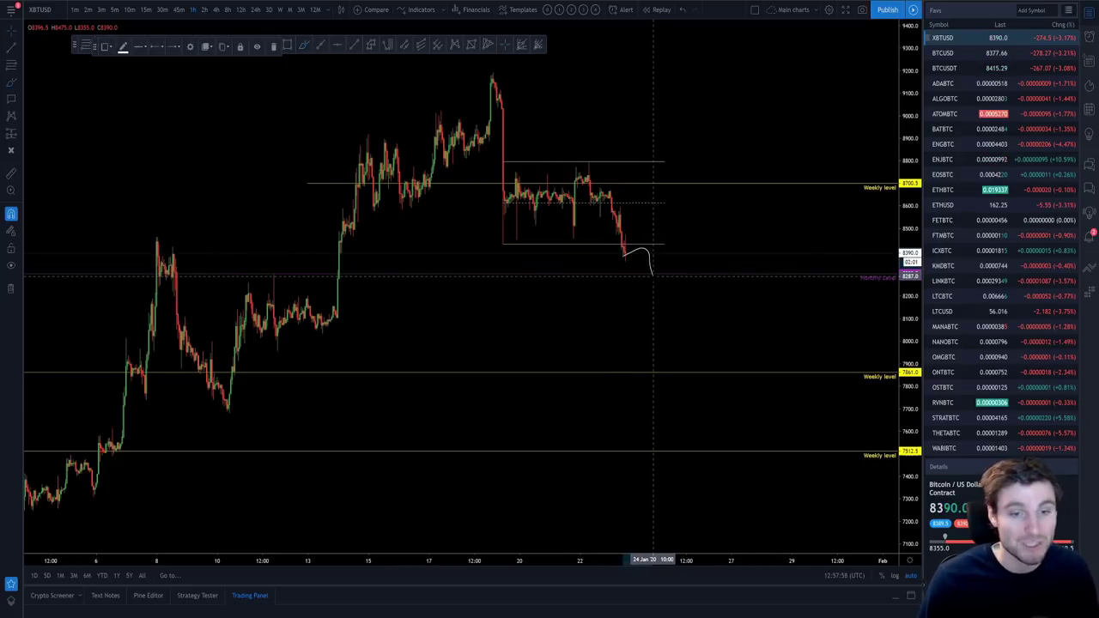
pyautogui.press('Escape')
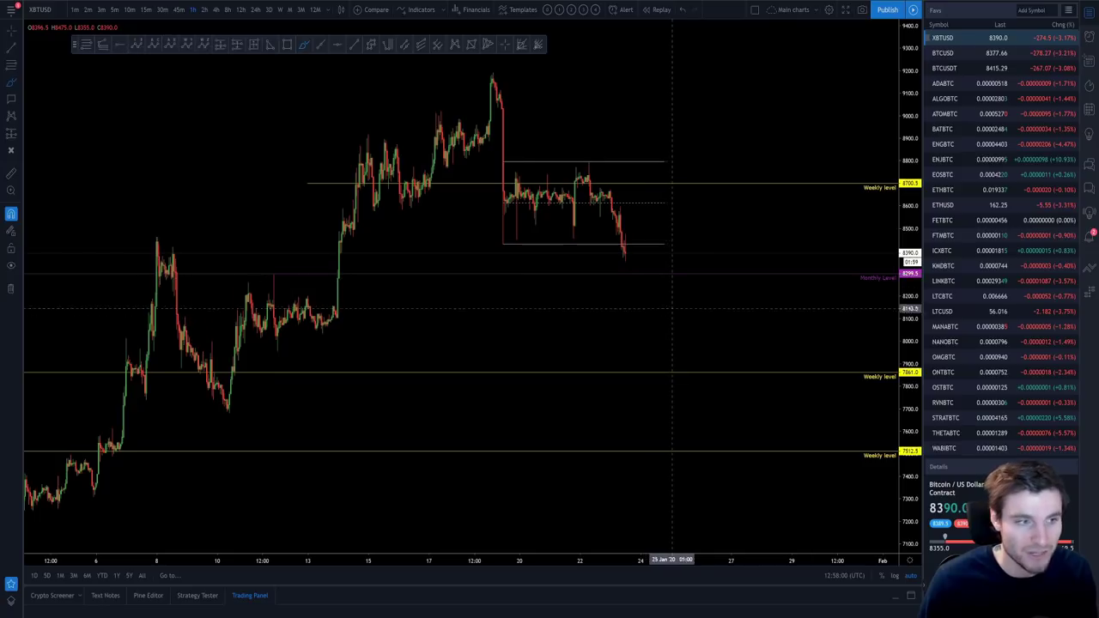
# - Sketch and remove short strokes below the range and monthly level, circle the 7861 Weekly level, then zoom out
pyautogui.moveTo(638, 319); pyautogui.dragTo(712, 318)
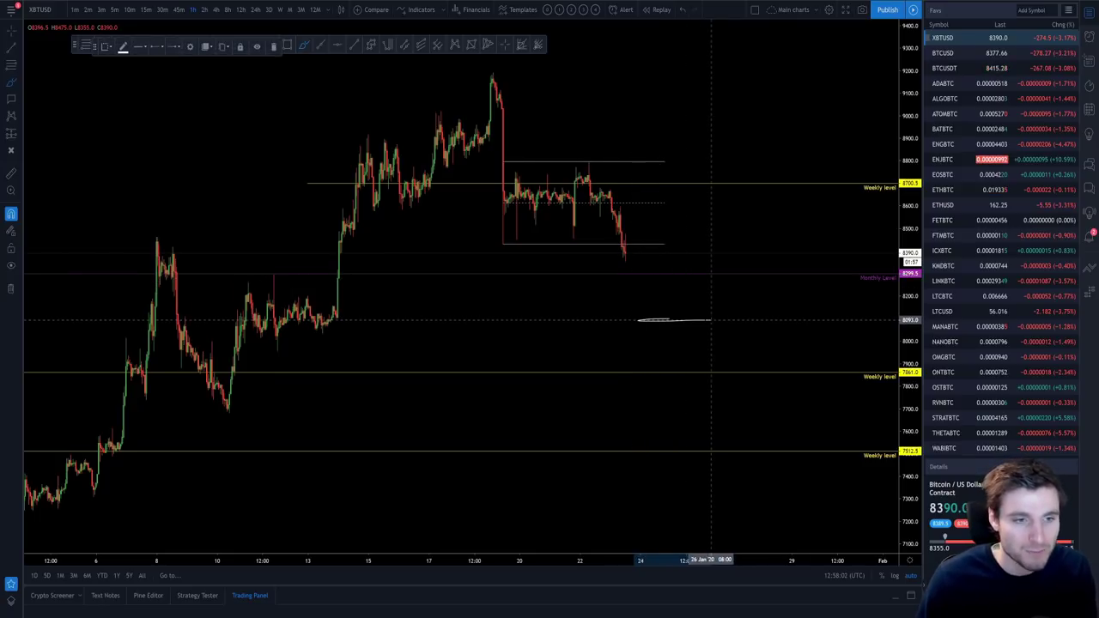
pyautogui.press('Escape')
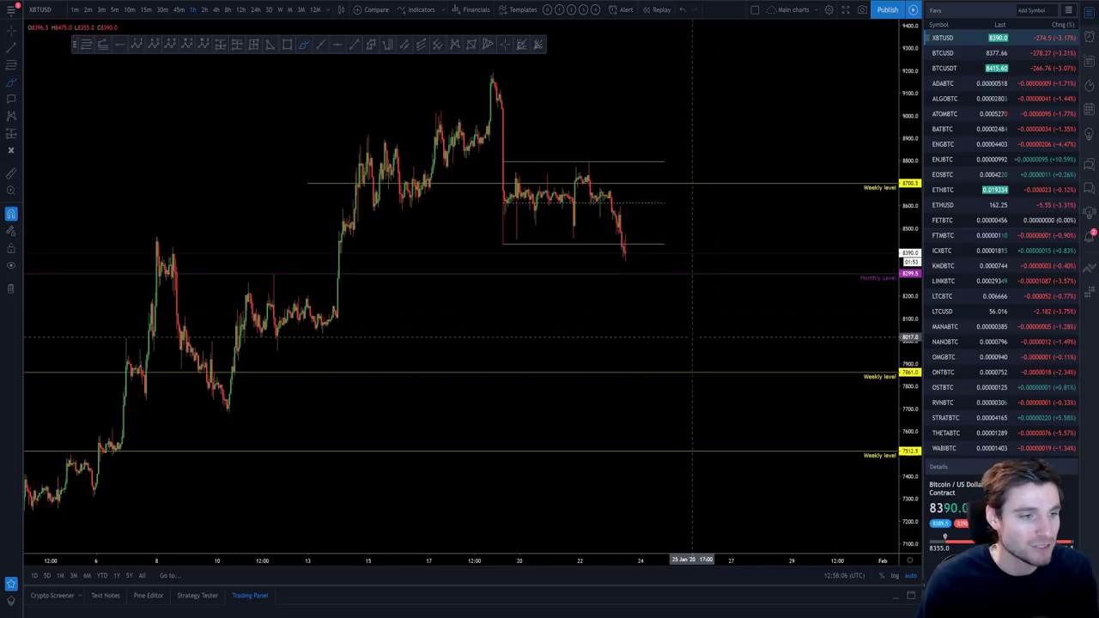
pyautogui.moveTo(692, 337)
pyautogui.mouseDown()
pyautogui.moveTo(631, 336)
pyautogui.moveTo(718, 337)
pyautogui.mouseUp()
pyautogui.press('Escape')
pyautogui.moveTo(890, 369)
pyautogui.mouseDown()
pyautogui.moveTo(854, 395)
pyautogui.moveTo(876, 371)
pyautogui.mouseUp()
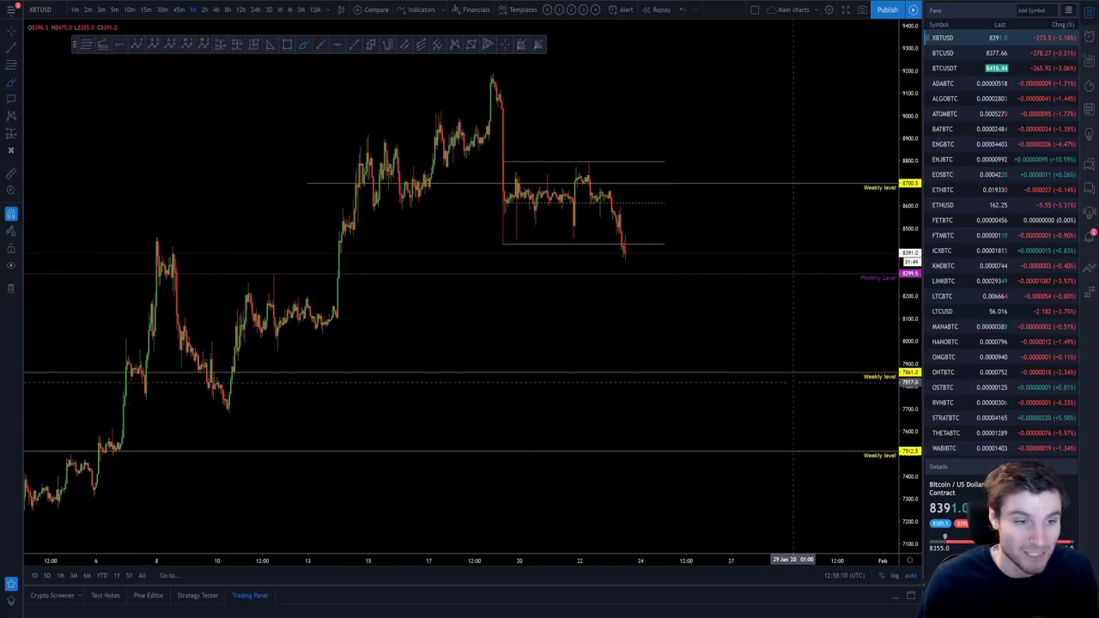
pyautogui.scroll(-3, 363, 214)
# - Zoom out to August, brush a falling curve from the September high plus rounded bottoms, then undo them
pyautogui.scroll(-5, 715, 266)
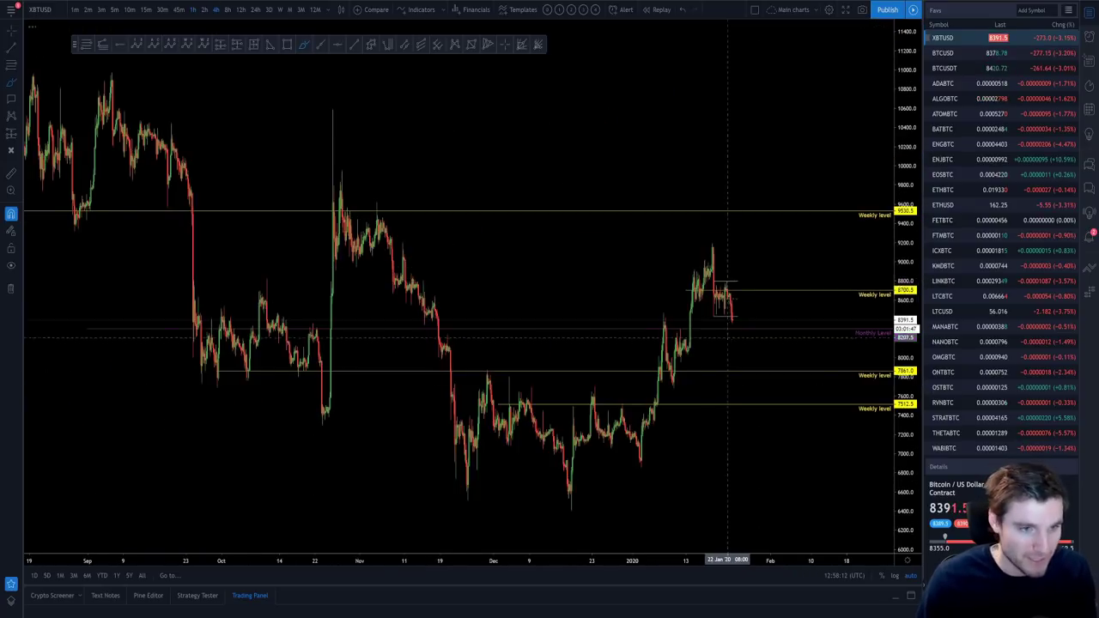
pyautogui.scroll(-3, 453, 412)
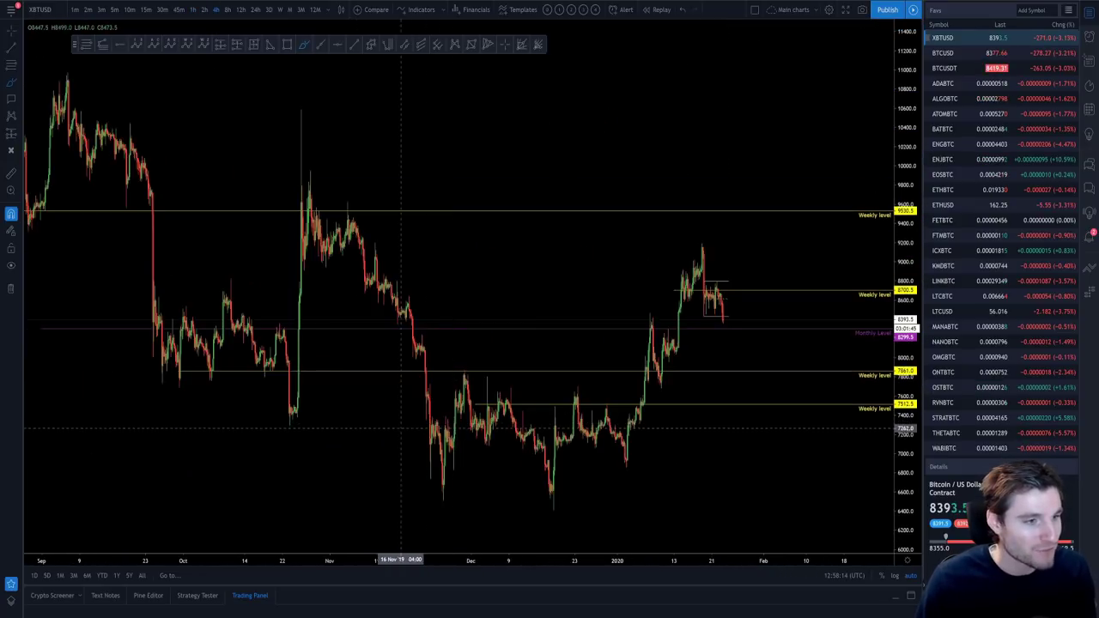
pyautogui.scroll(-3, 377, 289)
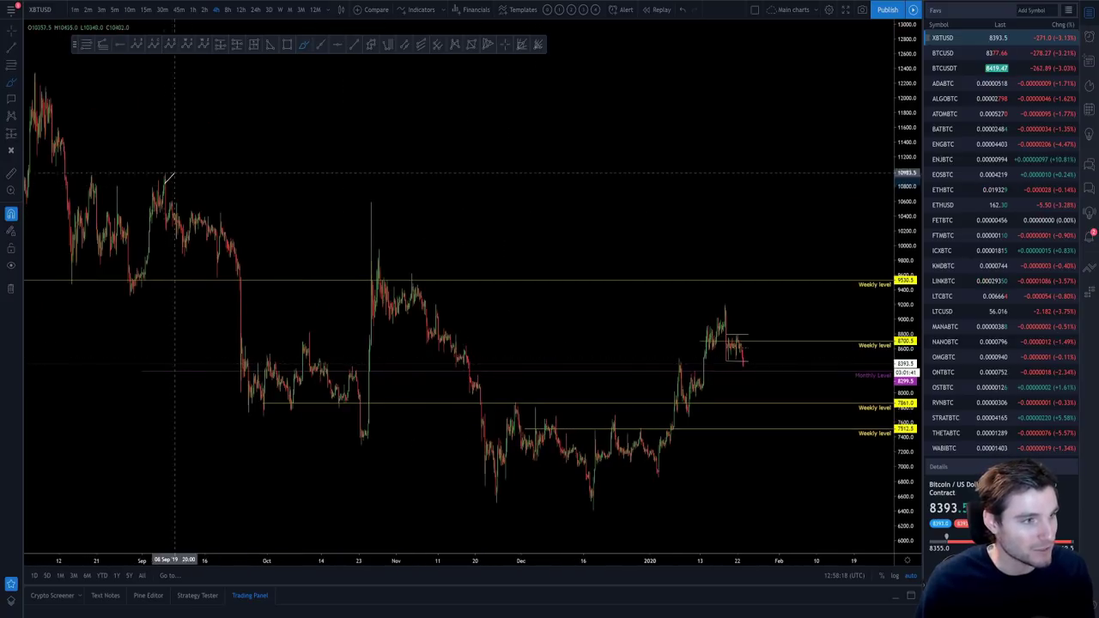
pyautogui.moveTo(168, 177); pyautogui.dragTo(839, 344)
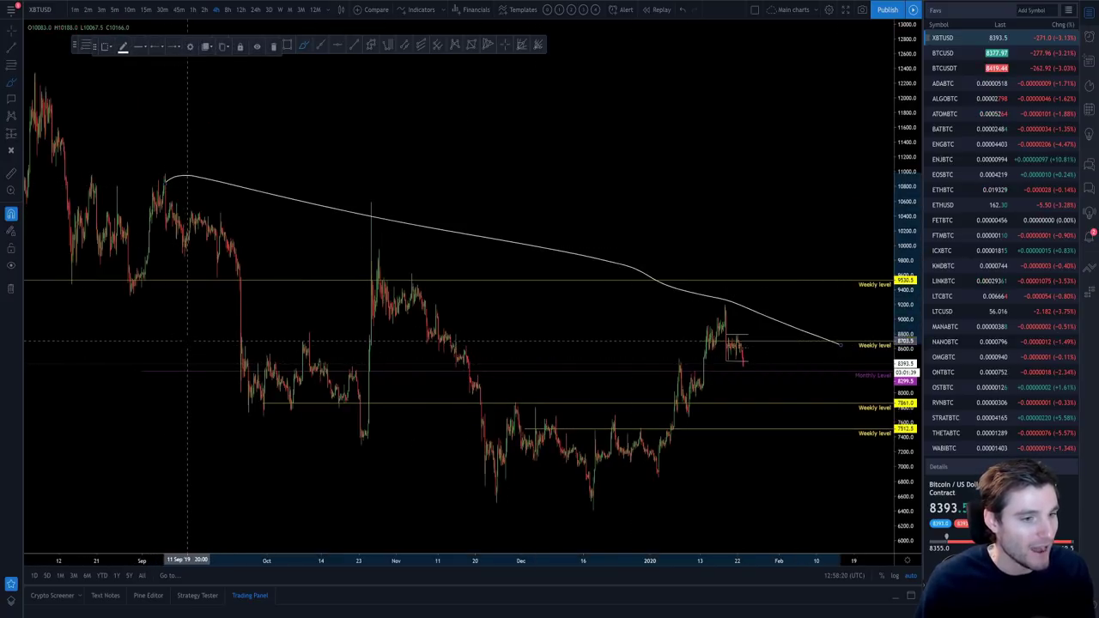
pyautogui.moveTo(187, 342)
pyautogui.mouseDown()
pyautogui.moveTo(386, 427)
pyautogui.moveTo(463, 510)
pyautogui.moveTo(651, 496)
pyautogui.mouseUp()
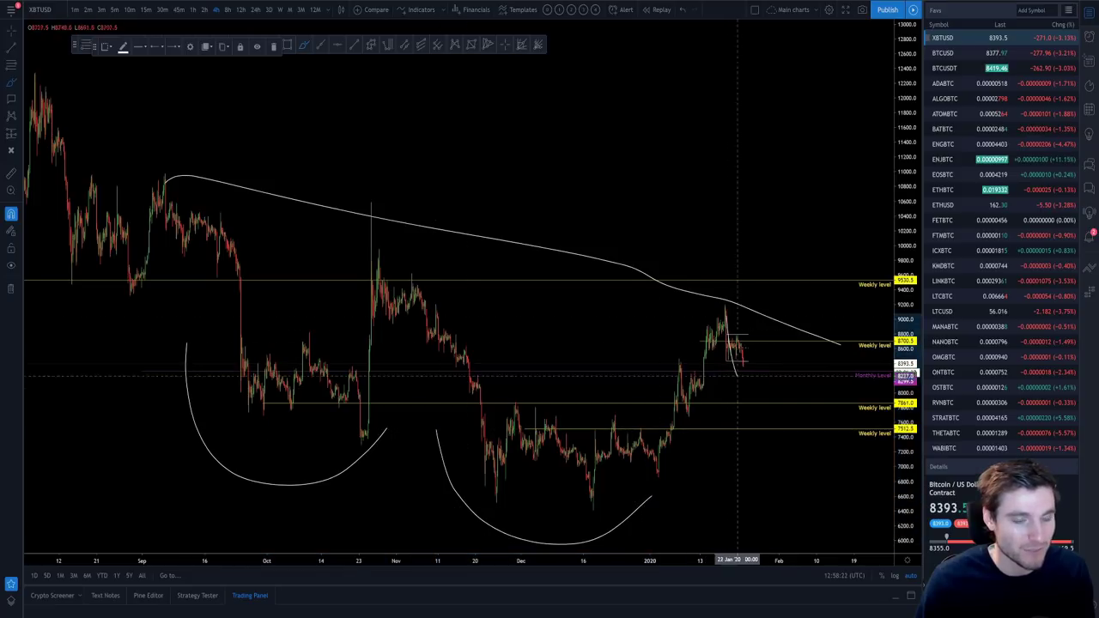
pyautogui.moveTo(736, 375)
pyautogui.mouseDown()
pyautogui.moveTo(845, 380)
pyautogui.moveTo(884, 90)
pyautogui.mouseUp()
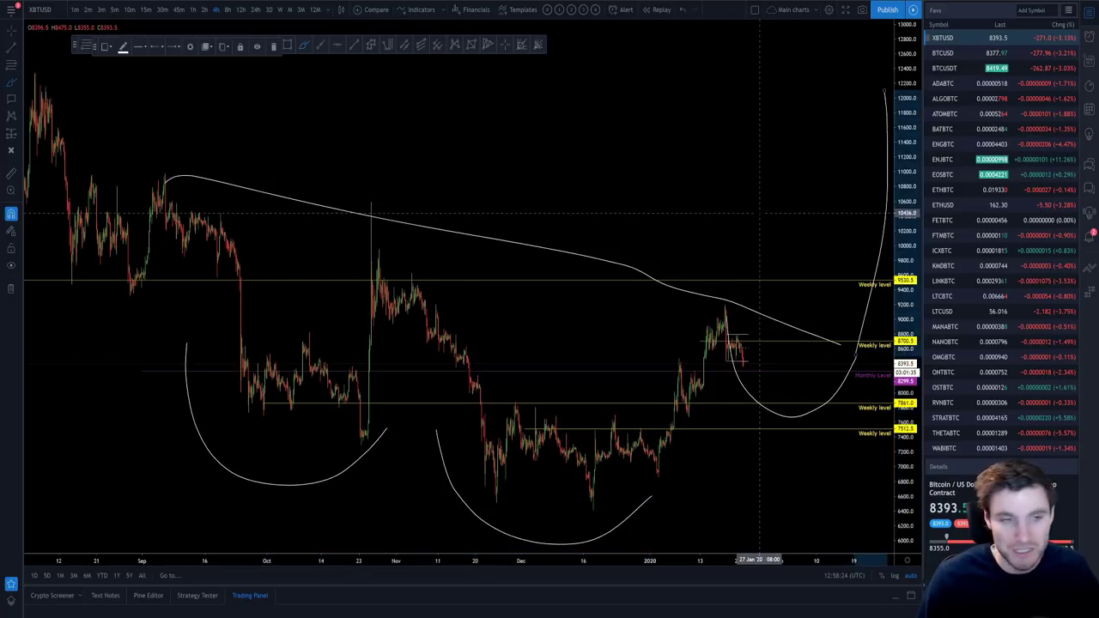
pyautogui.hotkey('ctrl', 'z')
pyautogui.hotkey('ctrl', 'z')
pyautogui.hotkey('ctrl', 'z')
pyautogui.hotkey('ctrl', 'z')
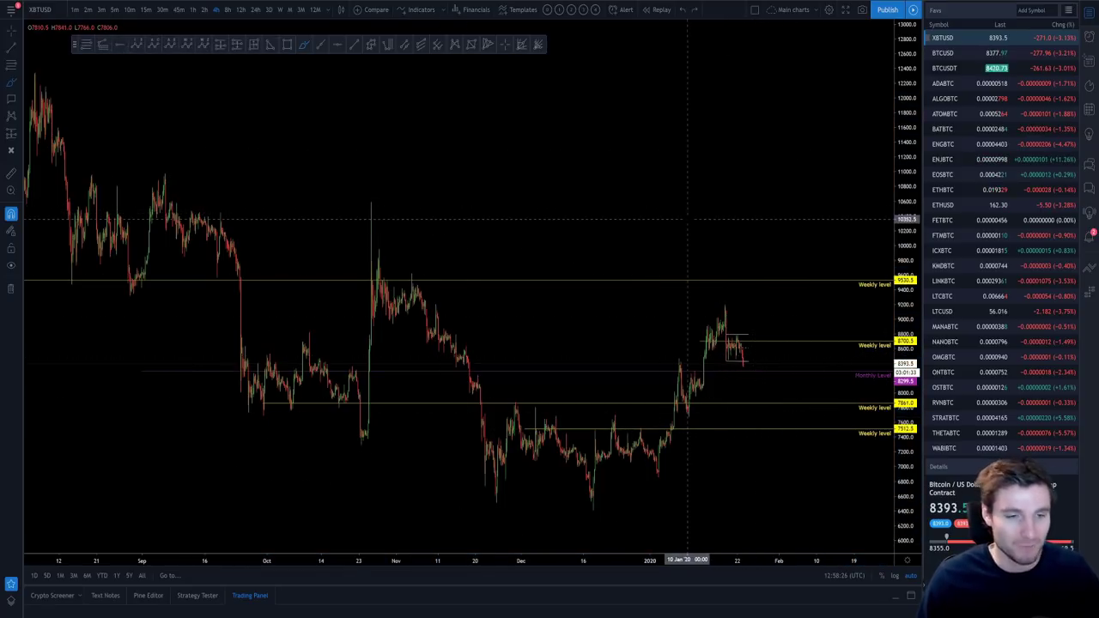
# - Draw a Fib retracement from the October high 10584.5 to the December low, then enlarge a tweet's chart image
pyautogui.scroll(2, 681, 210)
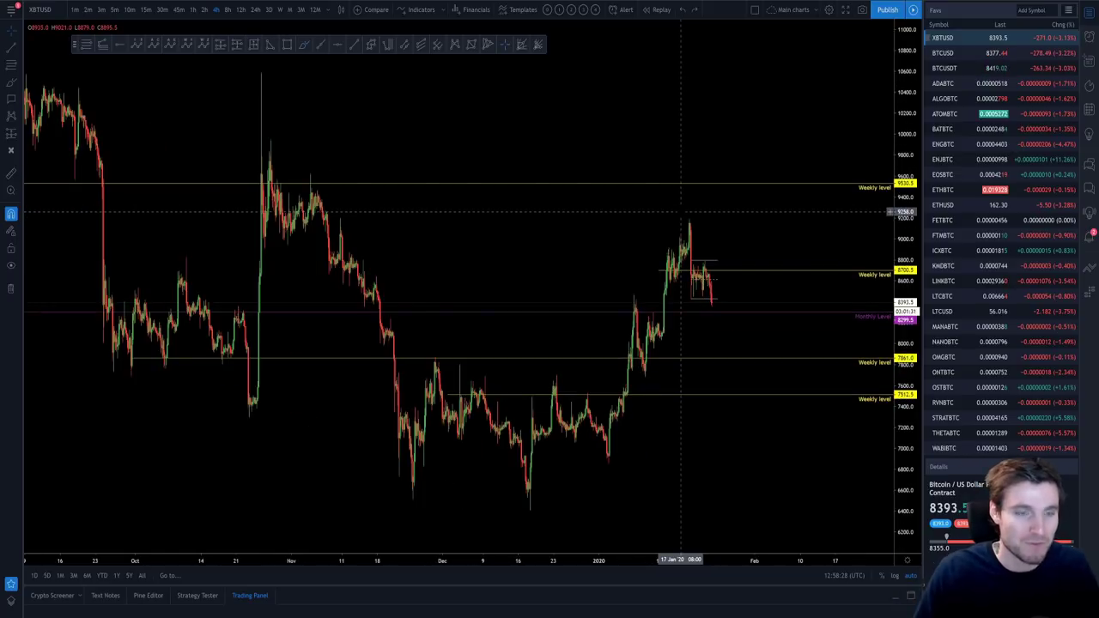
pyautogui.scroll(2, 618, 245)
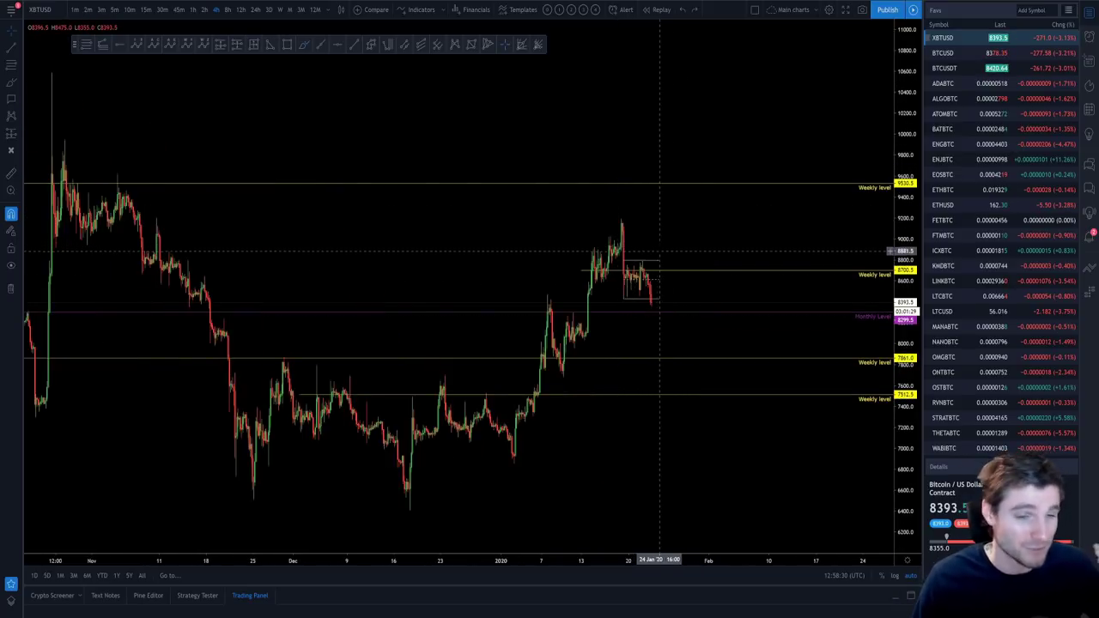
pyautogui.scroll(1, 665, 249)
pyautogui.scroll(-2, 675, 249)
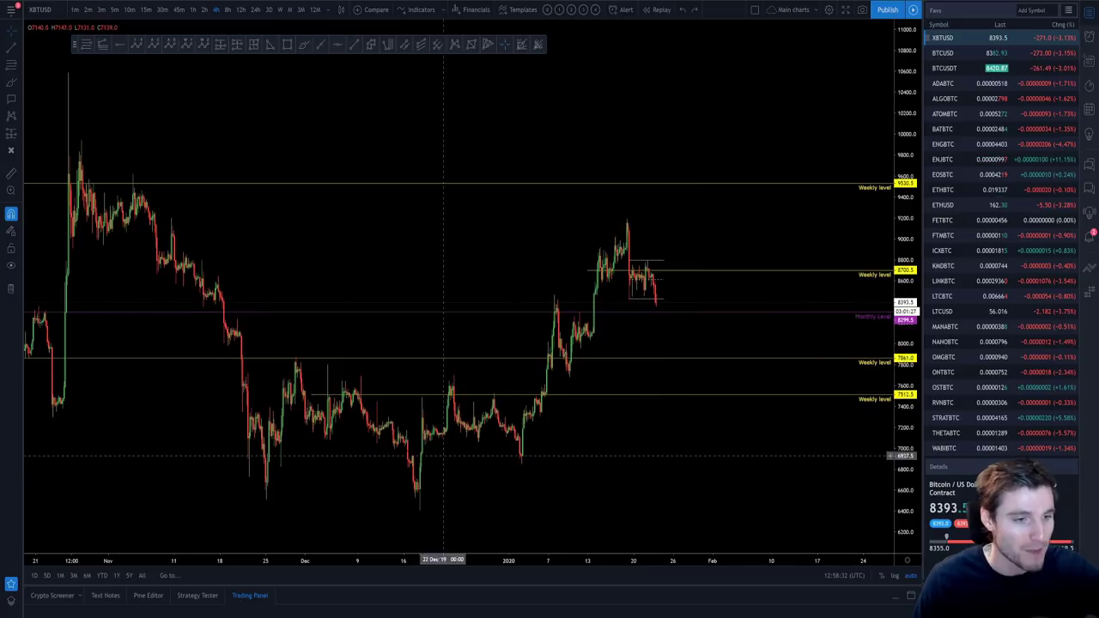
pyautogui.scroll(-1, 283, 396)
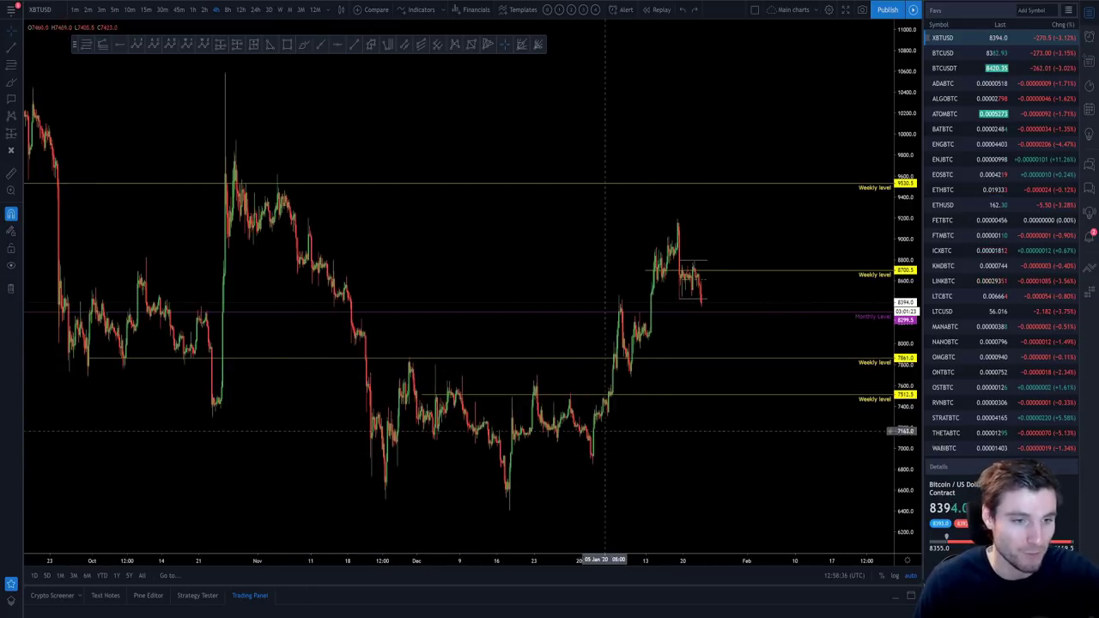
pyautogui.scroll(2, 674, 216)
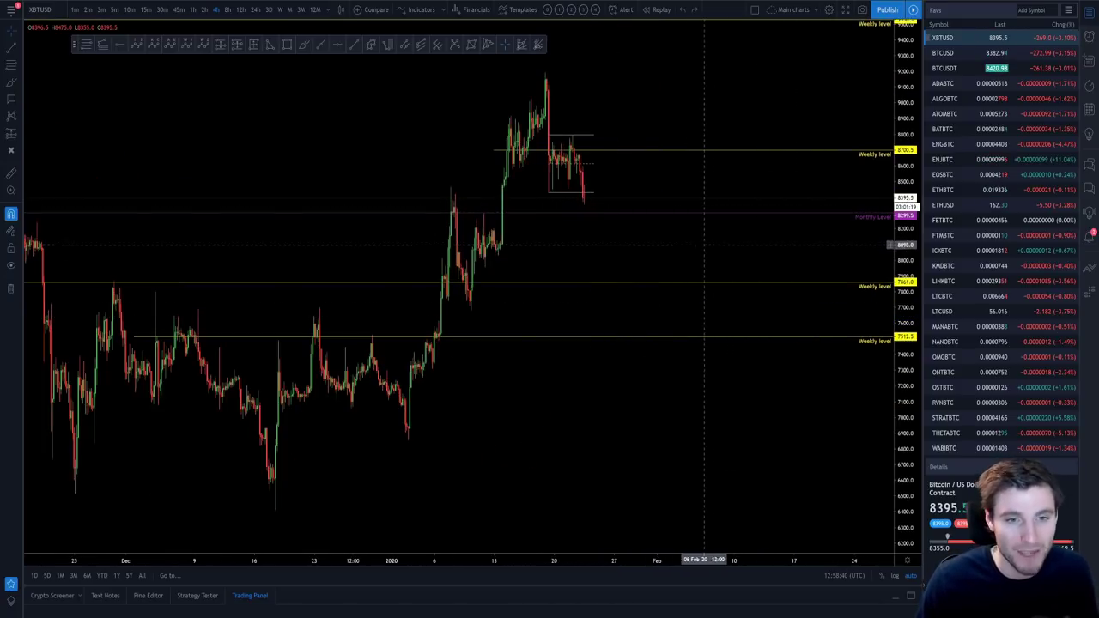
pyautogui.scroll(3, 767, 237)
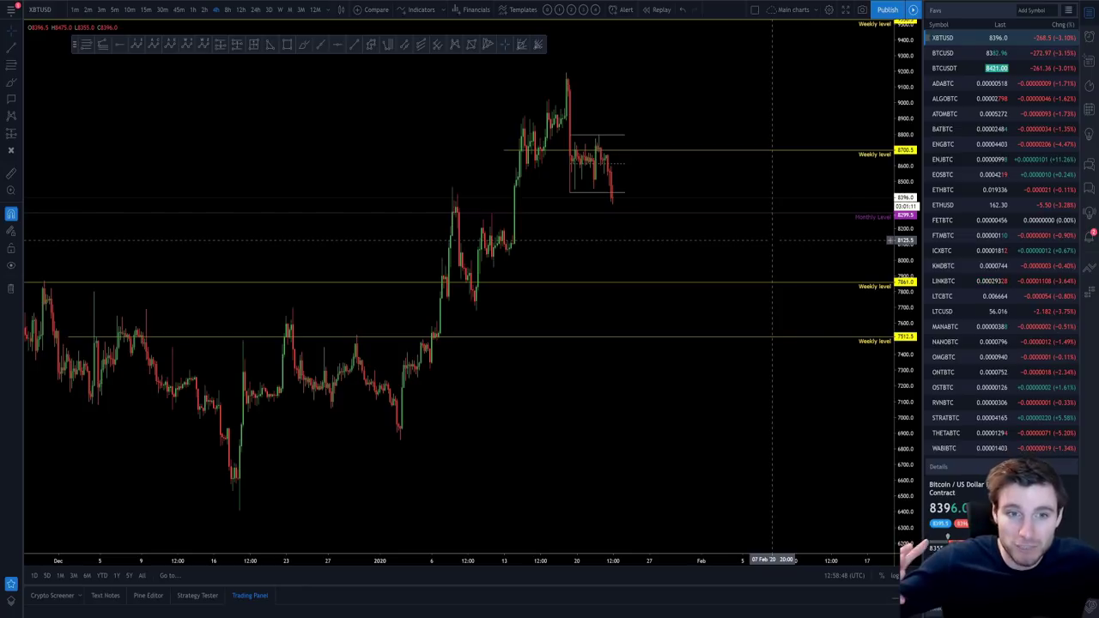
pyautogui.scroll(-5, 567, 249)
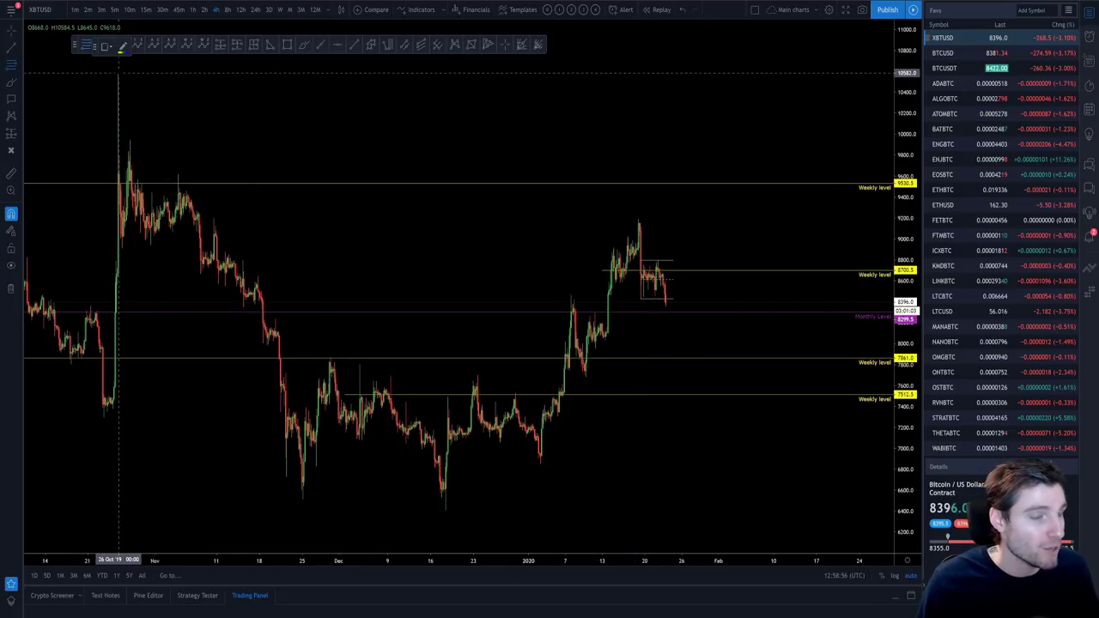
pyautogui.click(117, 73)
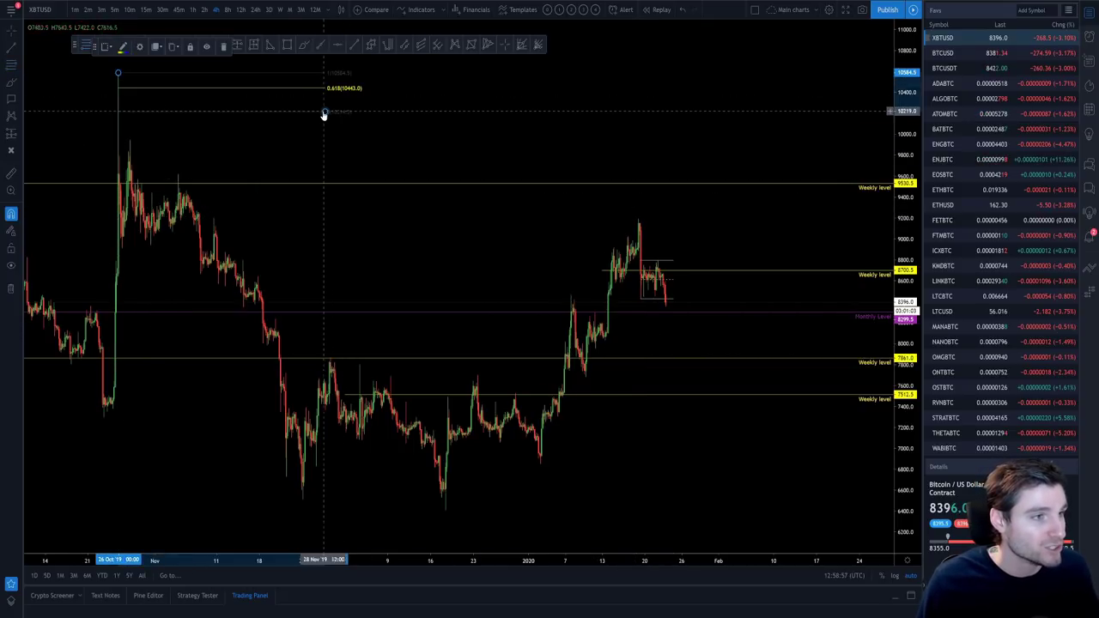
pyautogui.click(803, 509)
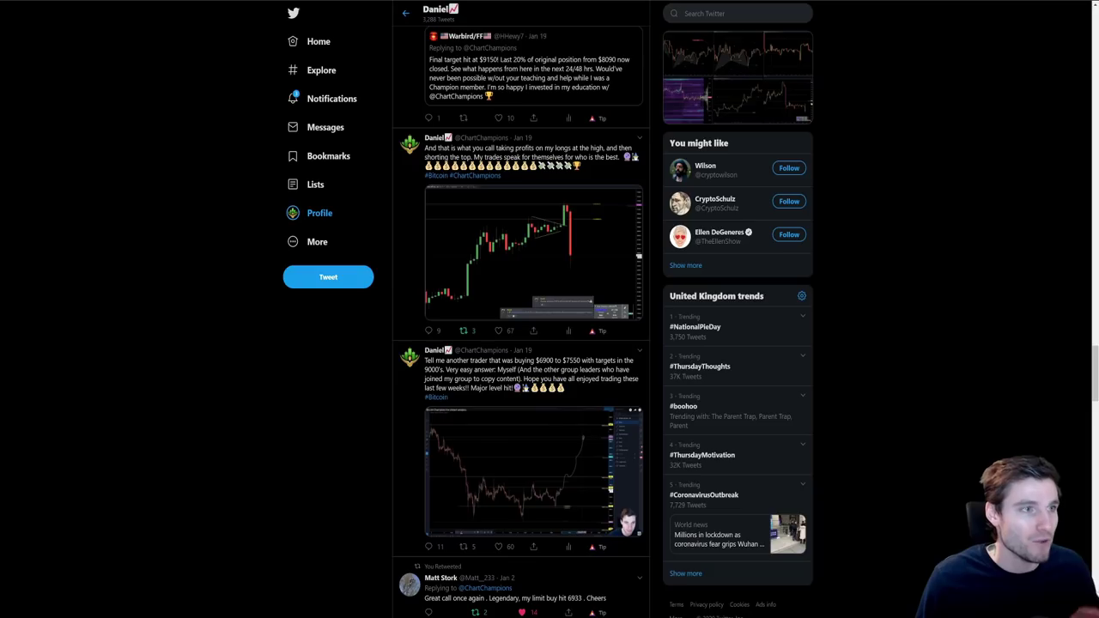
pyautogui.click(575, 288)
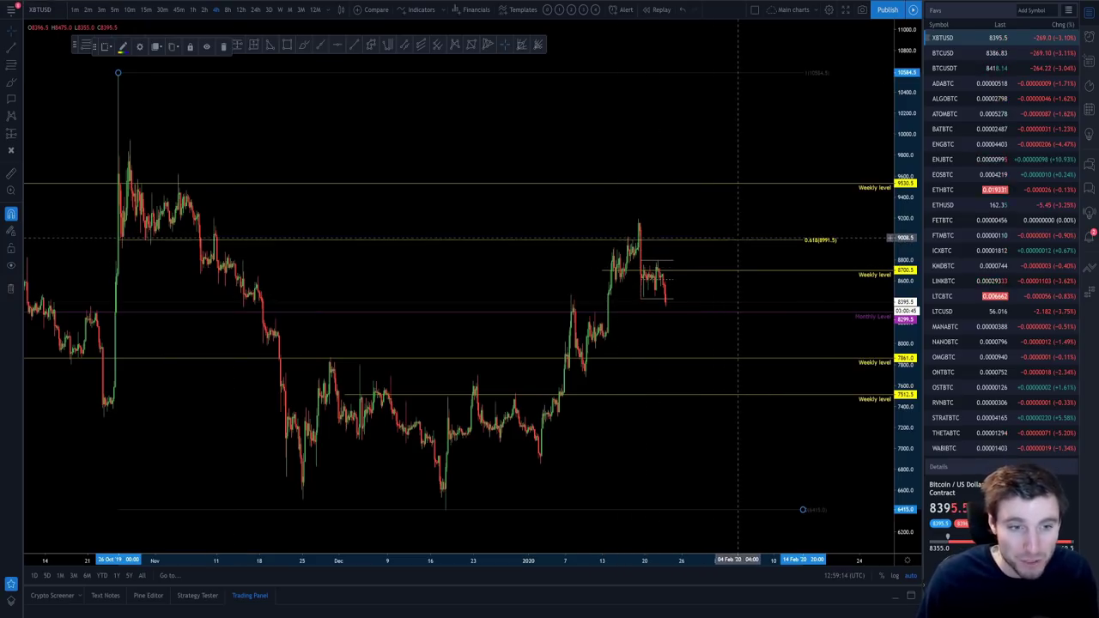
# - Apply the CC template, with 0.66 and 0.618 levels, to the Fibonacci retracement
pyautogui.rightClick(737, 239)
pyautogui.moveTo(770, 249)
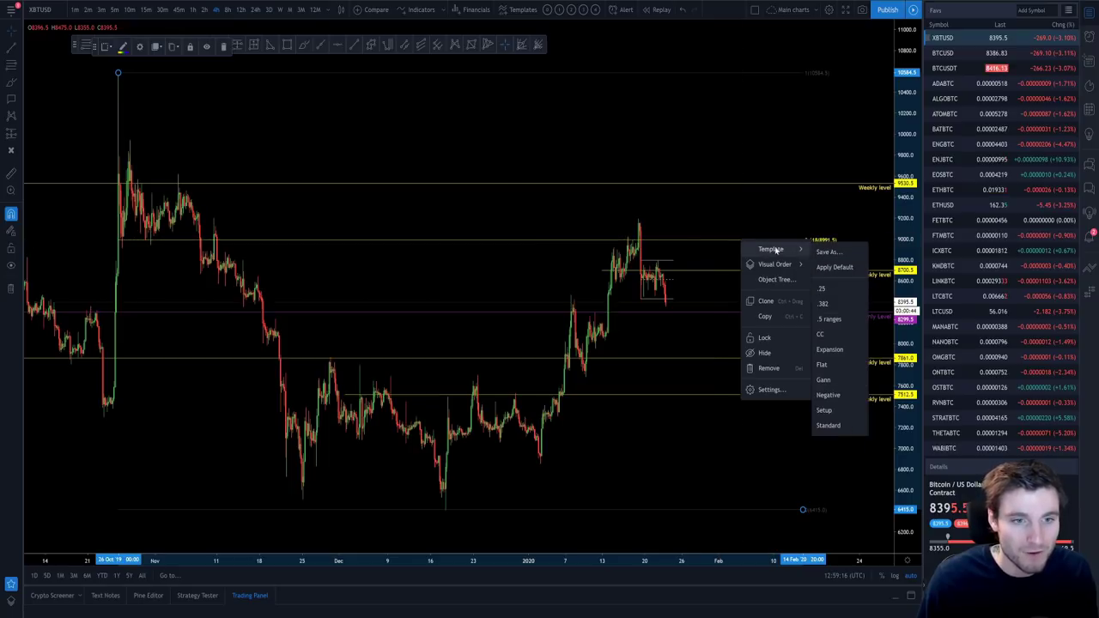
pyautogui.click(819, 335)
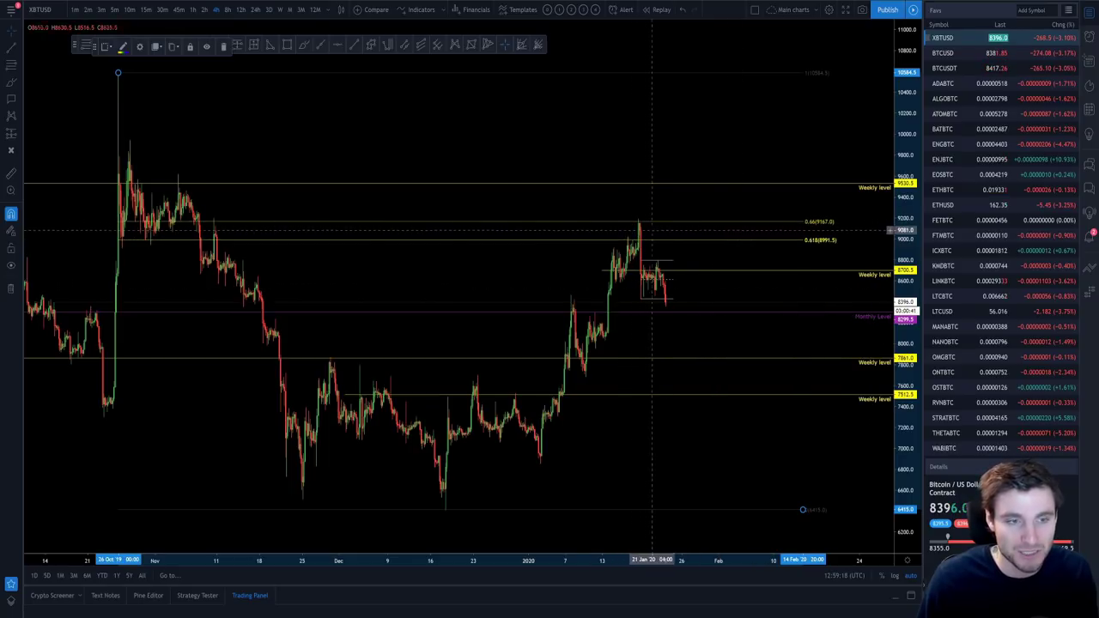
# - Zoom in and pan the chart to focus on the recent XBTUSD range
pyautogui.scroll(2, 657, 241)
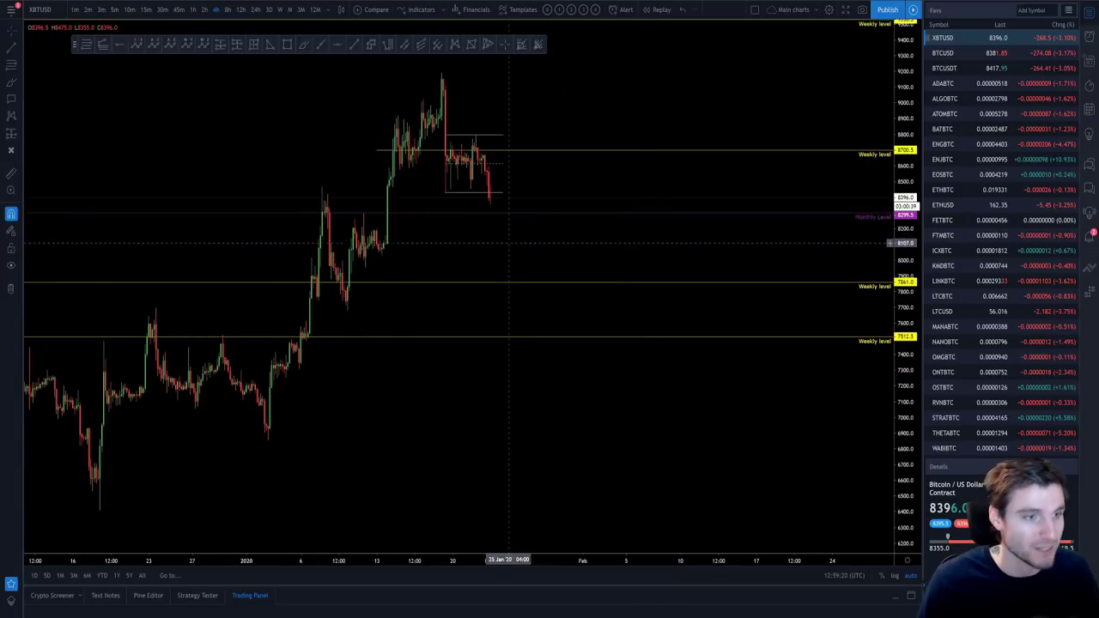
pyautogui.moveTo(509, 243); pyautogui.dragTo(724, 214)
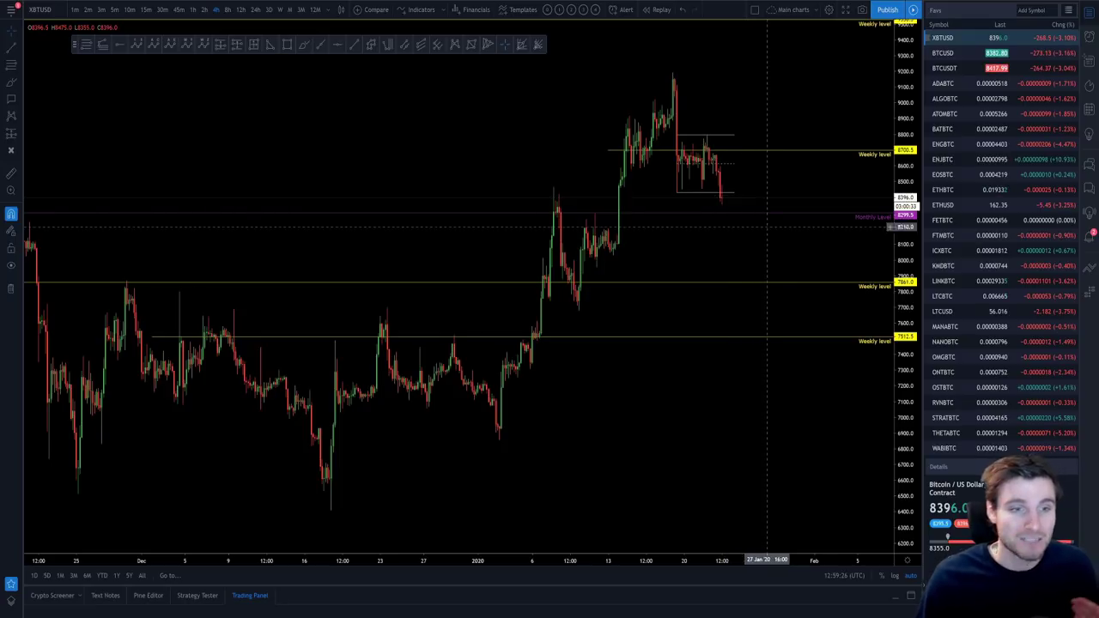
pyautogui.scroll(2, 767, 224)
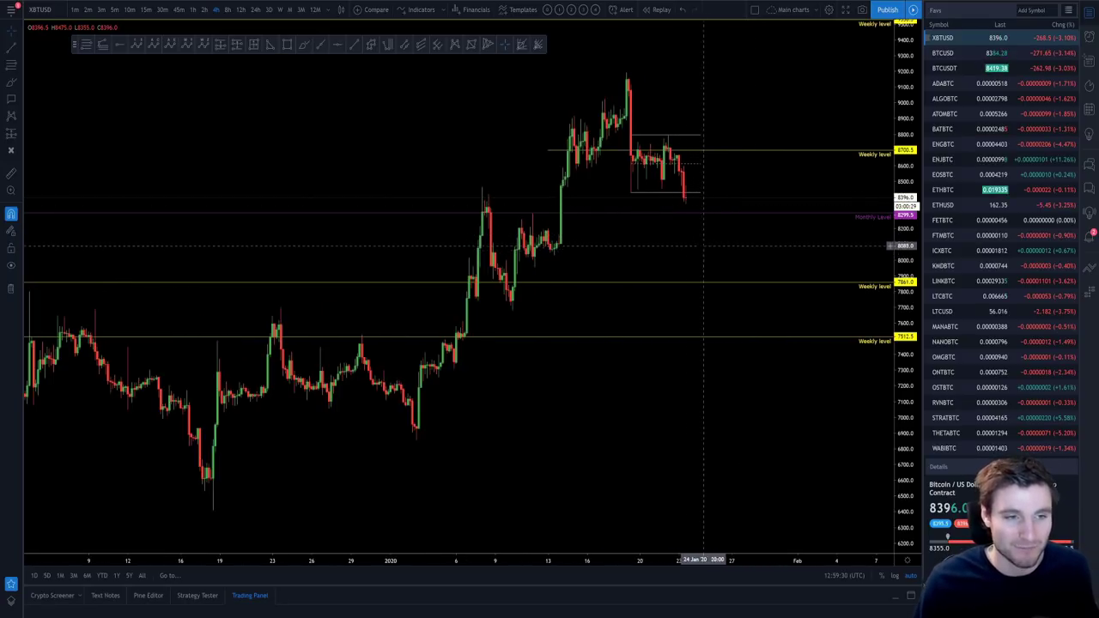
pyautogui.hscroll(1, 727, 233)
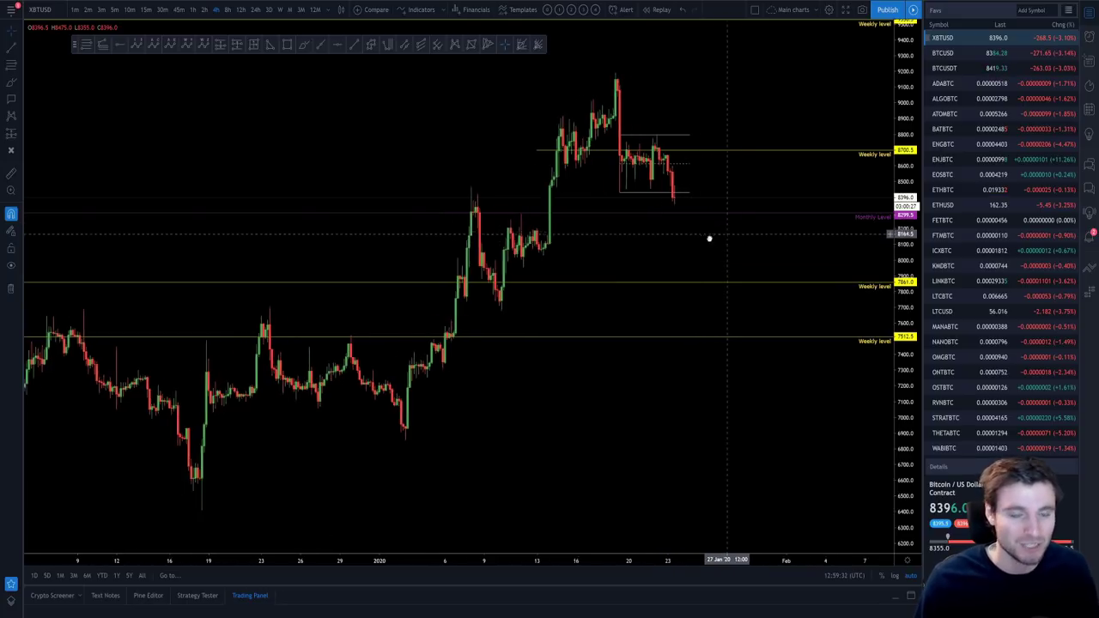
pyautogui.hscroll(3, 727, 233)
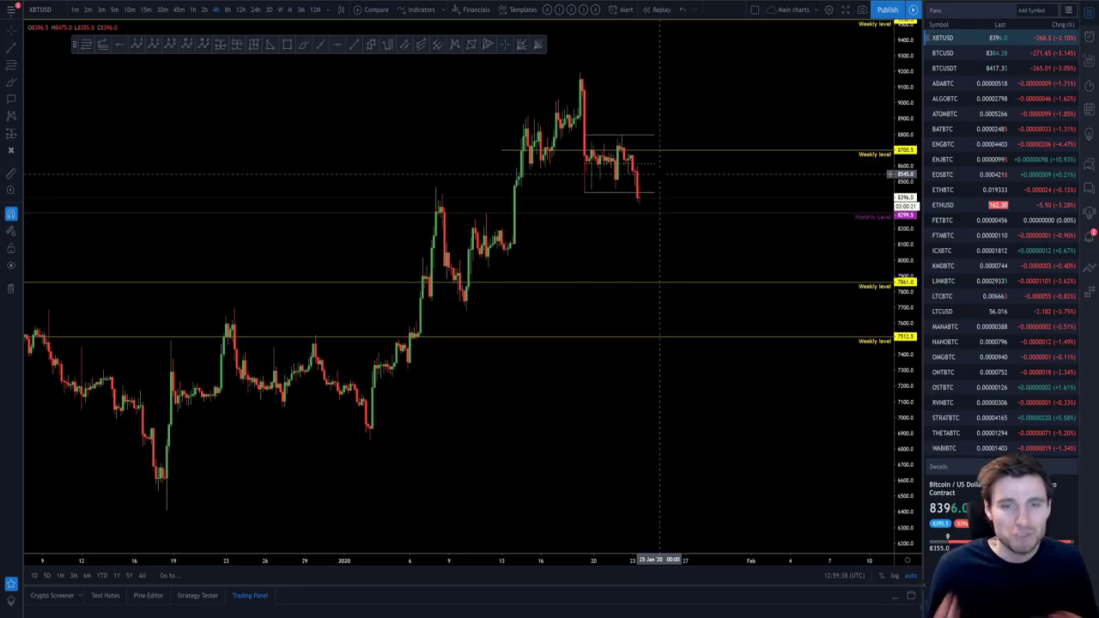
# - Switch to the tweet and enlarge its XBTUSD 1-minute harmonic chart image
pyautogui.hotkey('ctrl', 'Tab')
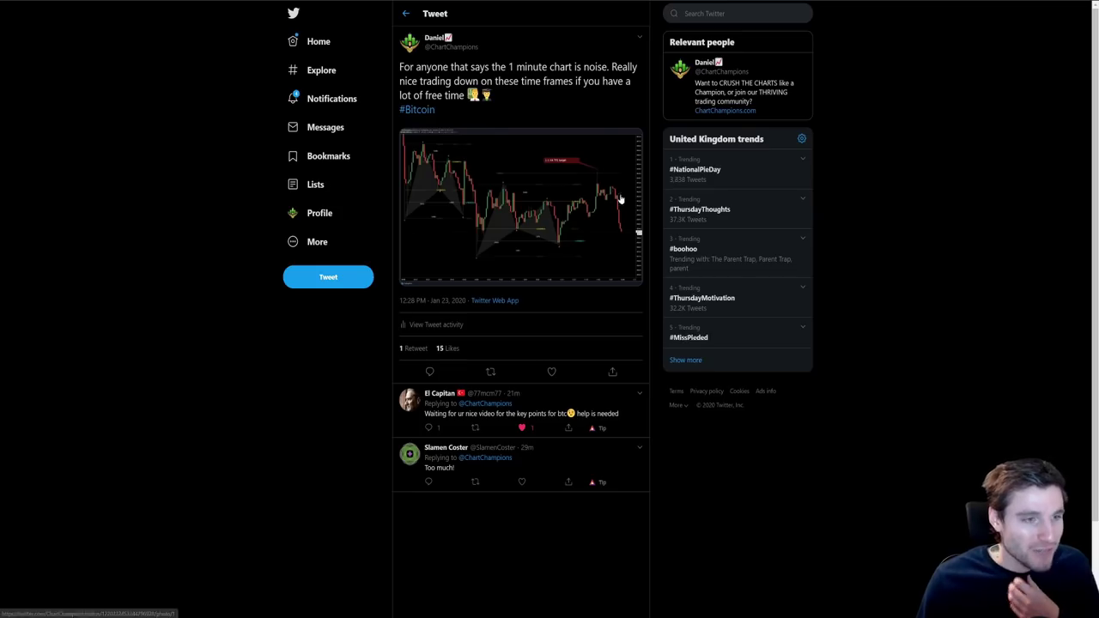
pyautogui.click(498, 213)
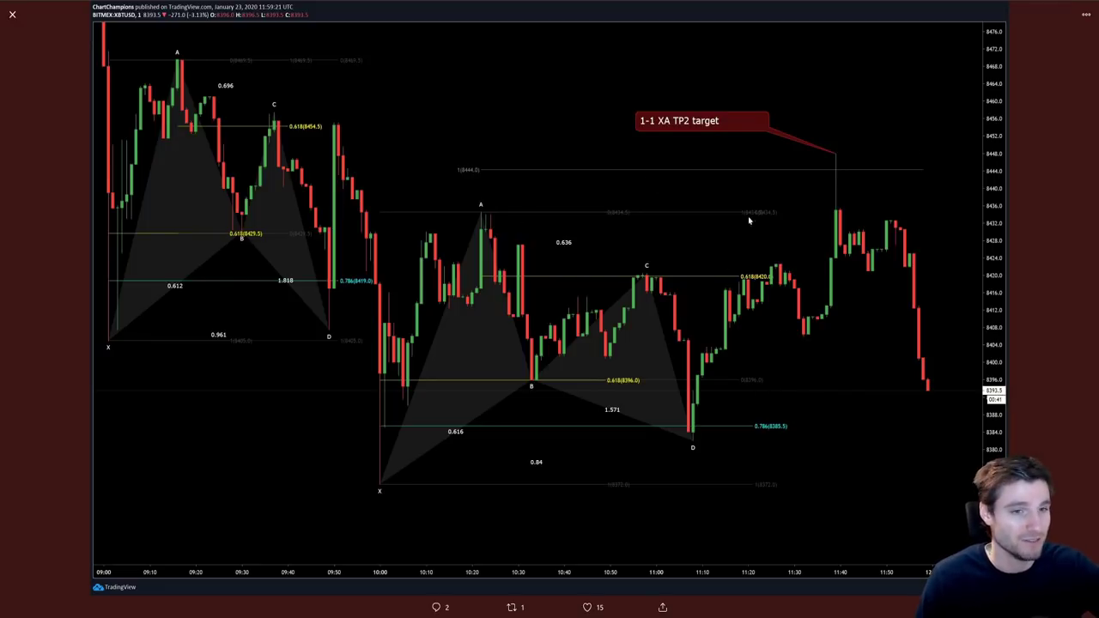
# - Close the tweet image and view both charts of the earlier ta-bitcoin post
pyautogui.press('Escape')
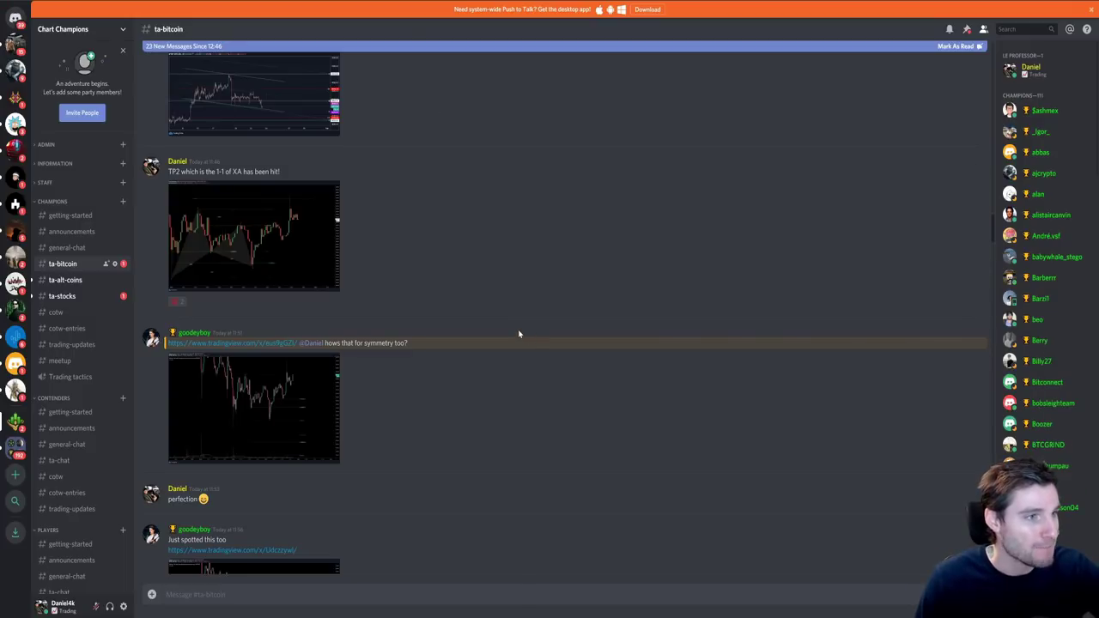
pyautogui.scroll(3, 518, 334)
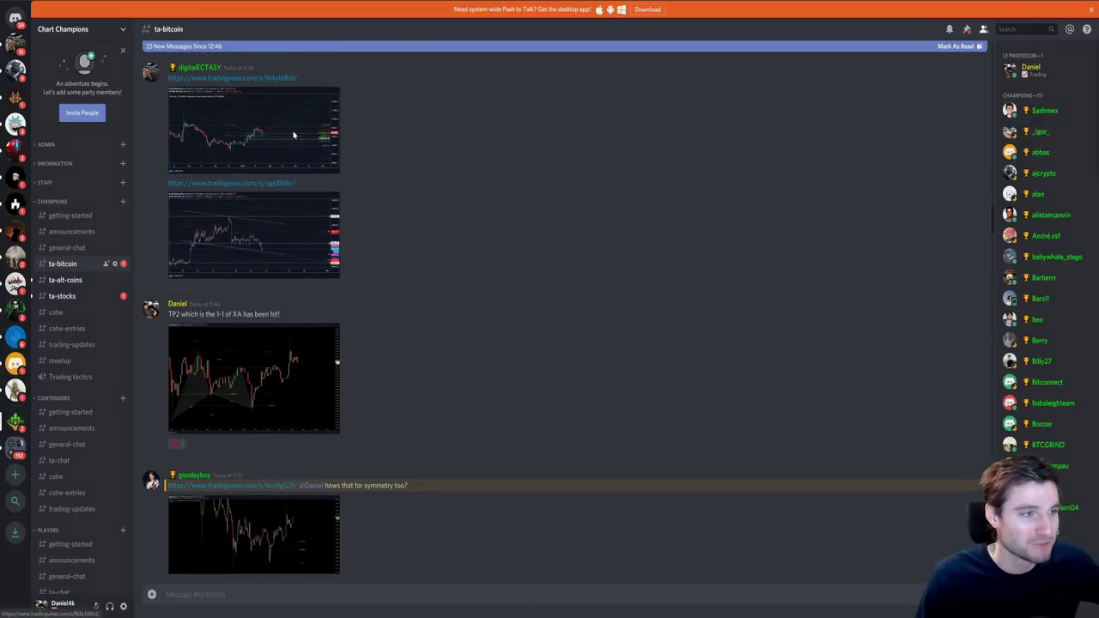
pyautogui.click(292, 135)
pyautogui.press('Escape')
pyautogui.click(230, 250)
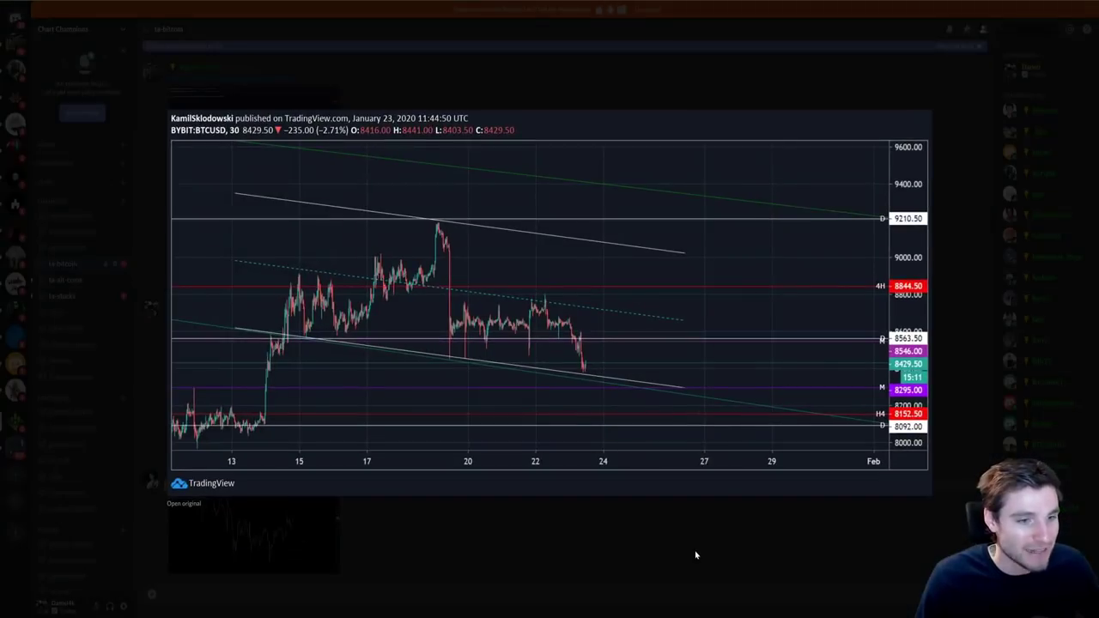
pyautogui.click(695, 554)
pyautogui.scroll(-2, 505, 441)
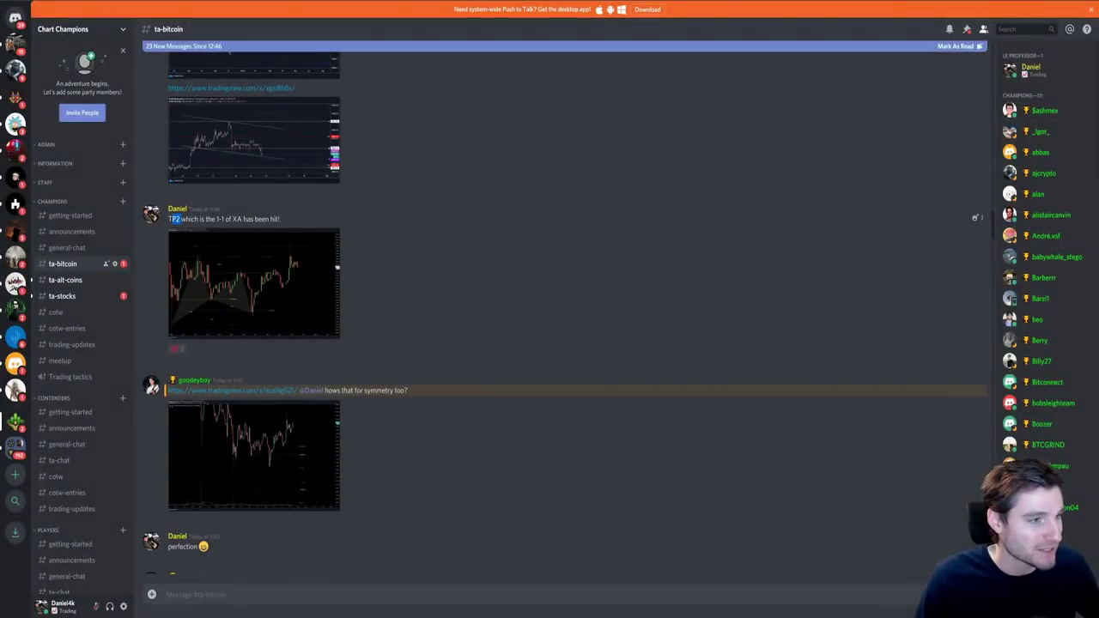
# - View the TP2 post's chart and enlarge the last chart posted in the channel
pyautogui.click(289, 289)
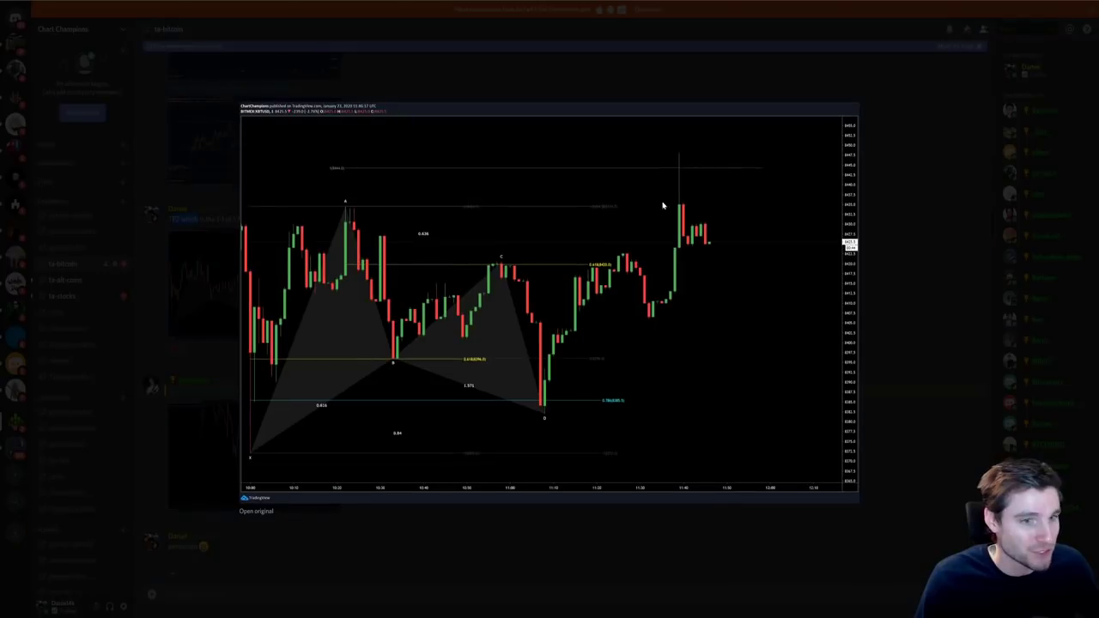
pyautogui.click(917, 327)
pyautogui.scroll(-4, 527, 292)
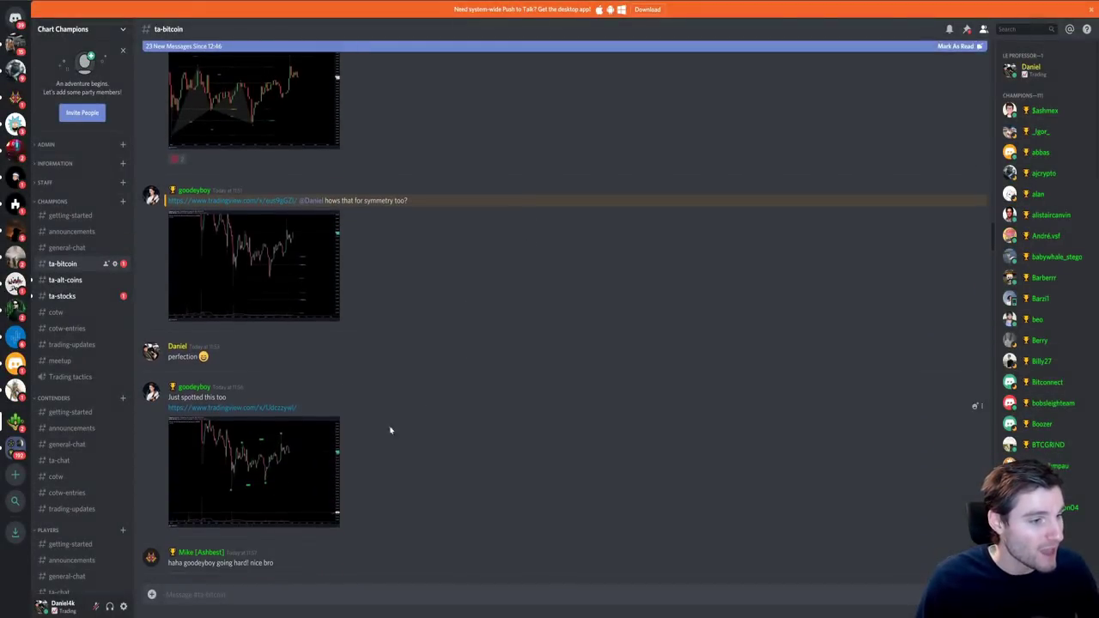
pyautogui.scroll(1, 390, 429)
pyautogui.click(215, 498)
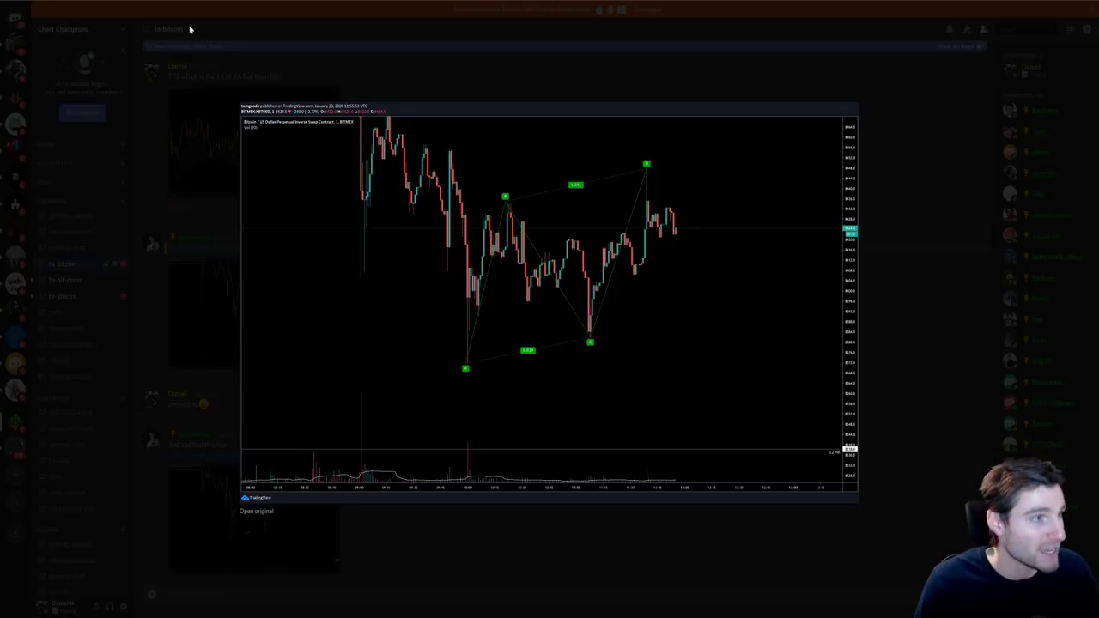
# - Pan the TradingView BTC chart, close the Discord image, and return to TradingView
pyautogui.hotkey('alt', 'Tab')
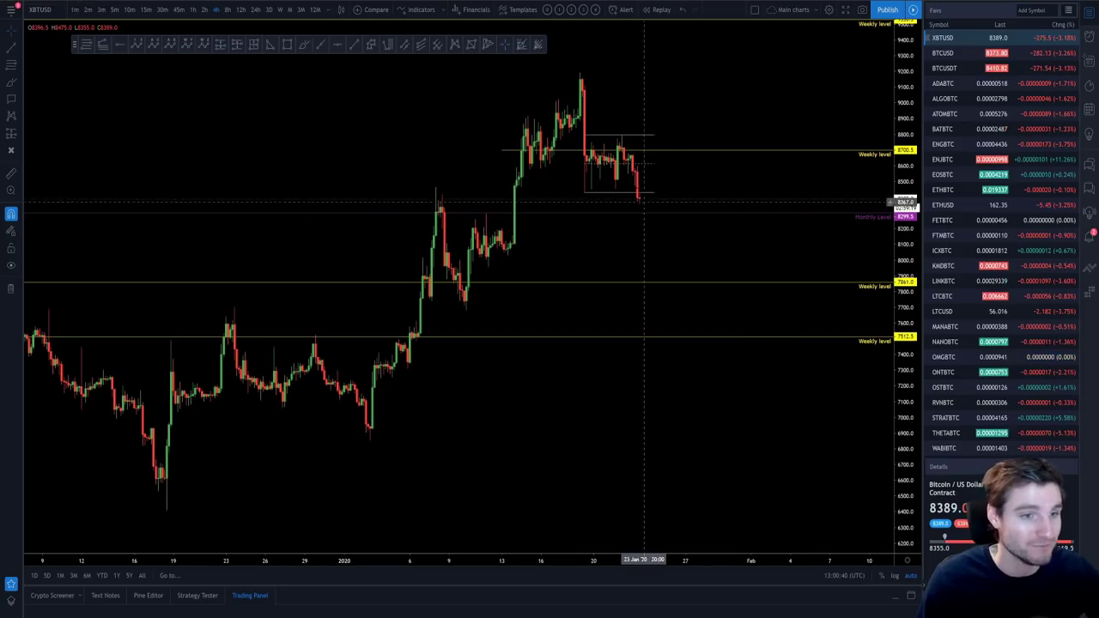
pyautogui.moveTo(664, 225); pyautogui.dragTo(782, 243)
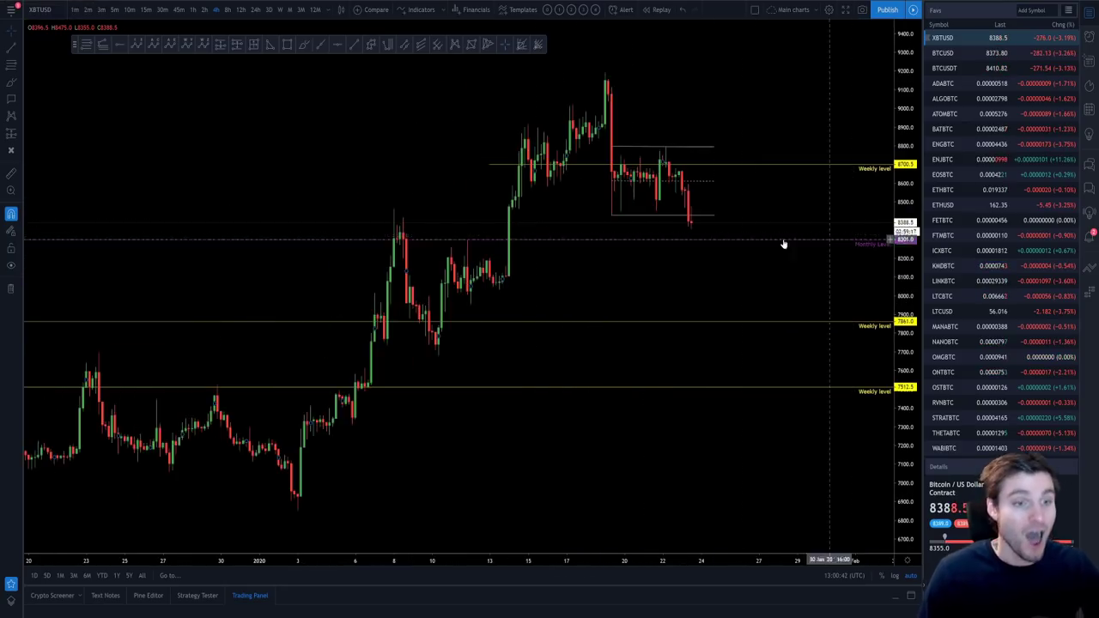
pyautogui.hotkey('alt', 'Tab')
pyautogui.click(562, 517)
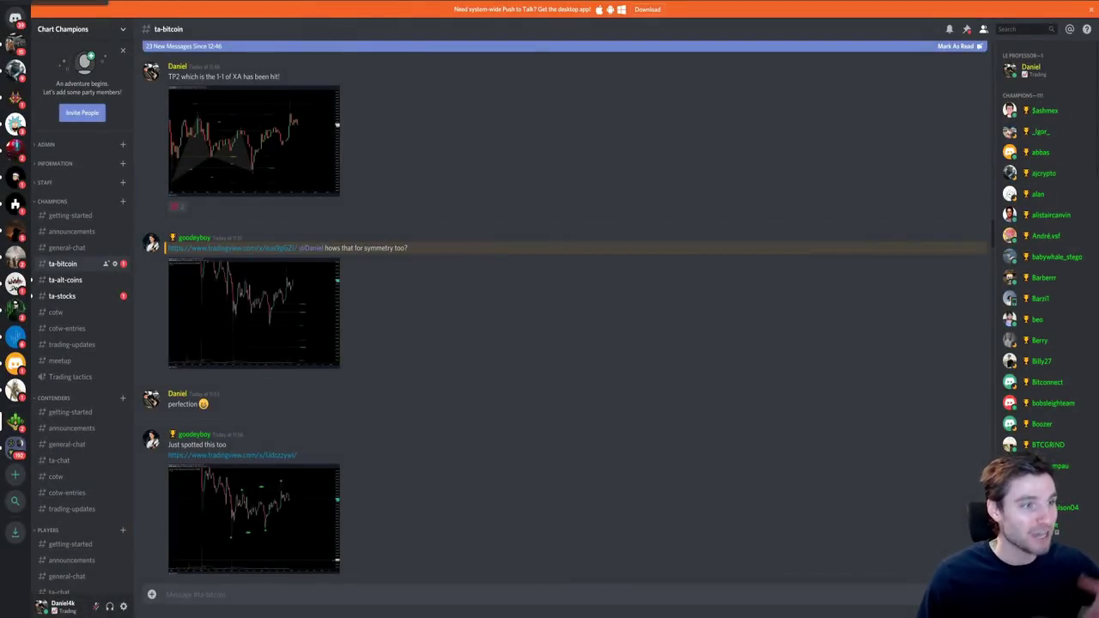
pyautogui.hotkey('alt', 'Tab')
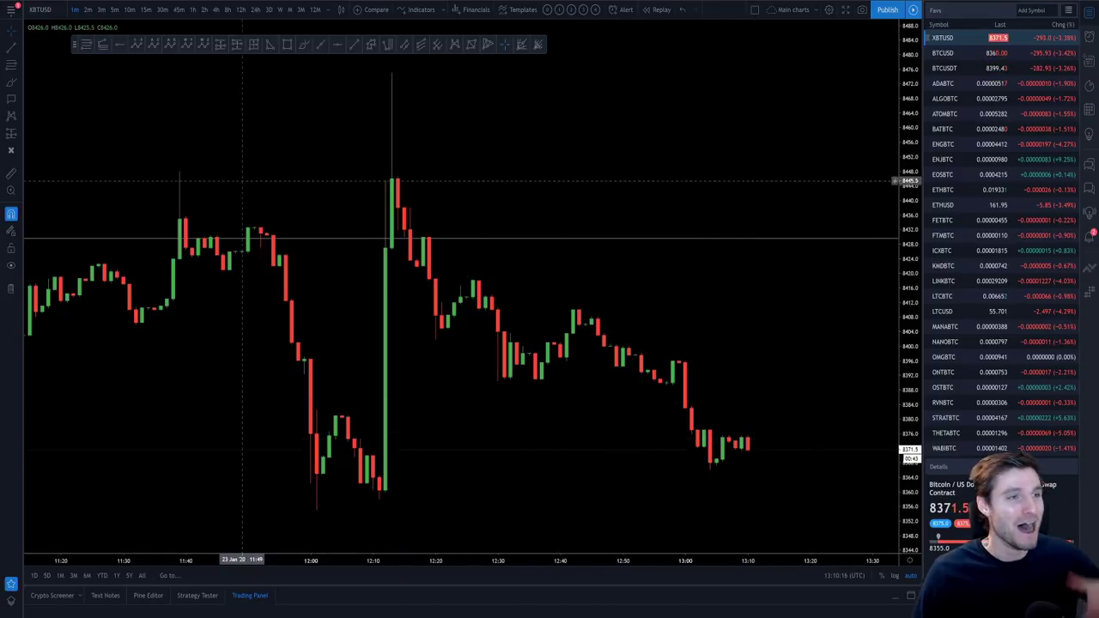
# - Like the reply requesting a key-points video and briefly select the impostor's contact e-mail
pyautogui.hotkey('alt', 'Tab')
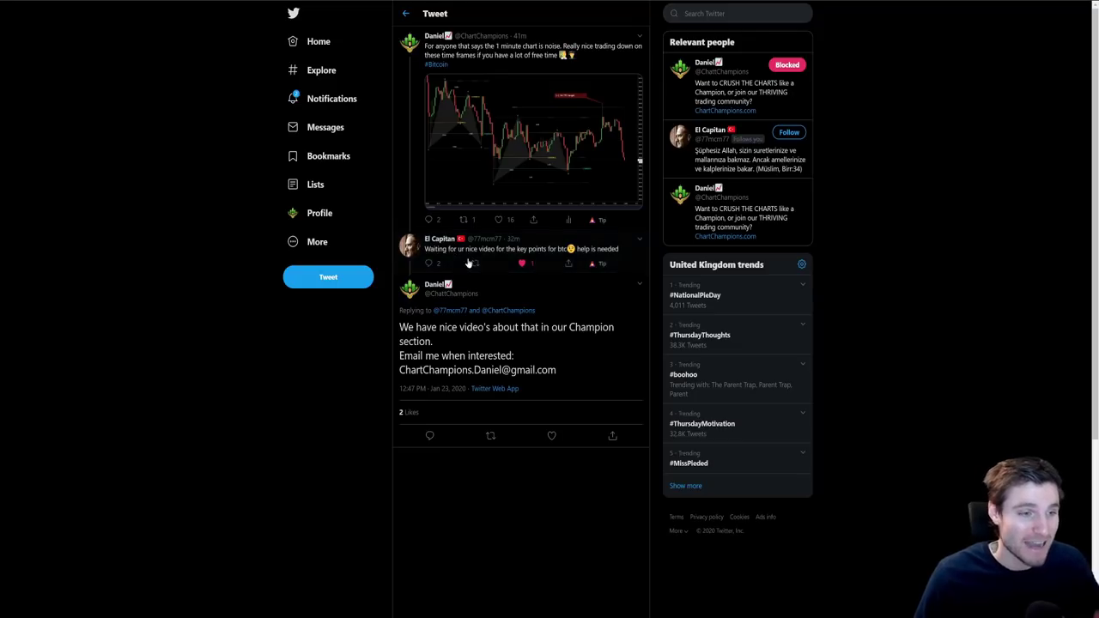
pyautogui.click(520, 264)
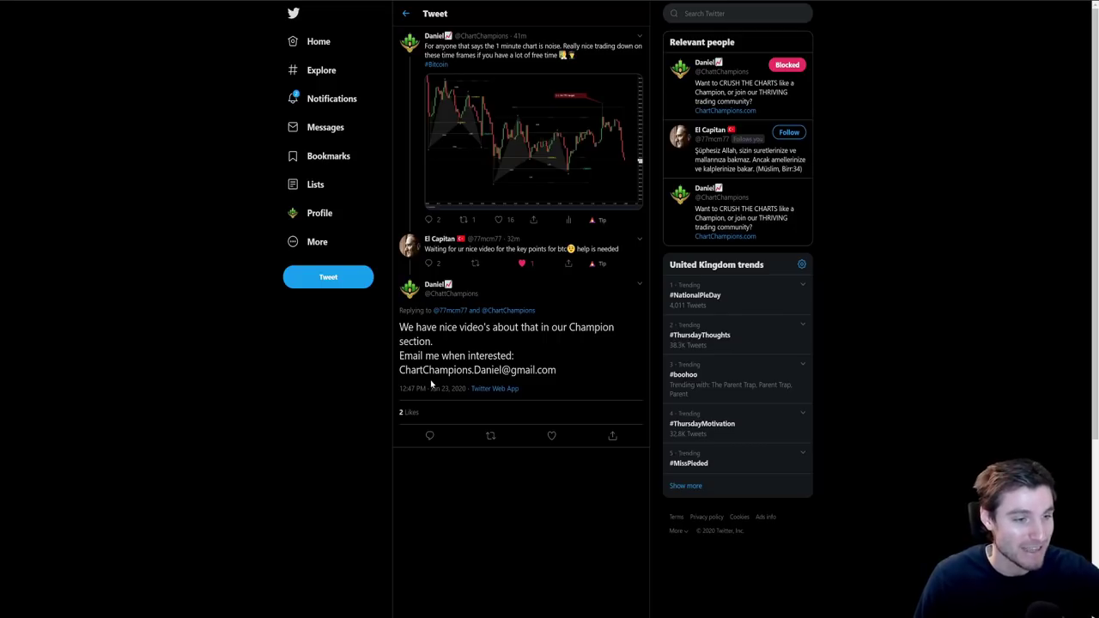
pyautogui.moveTo(400, 370); pyautogui.dragTo(557, 381)
pyautogui.click(307, 379)
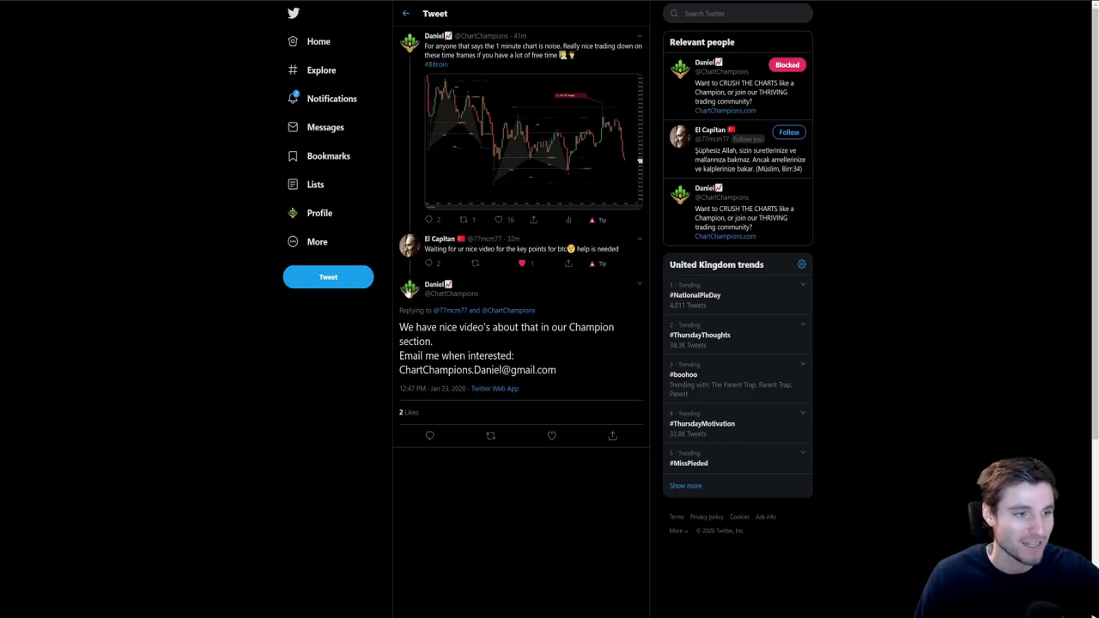
# - Open the impostor account's profile and unblock it to view the profile
pyautogui.moveTo(409, 288)
pyautogui.click(385, 336)
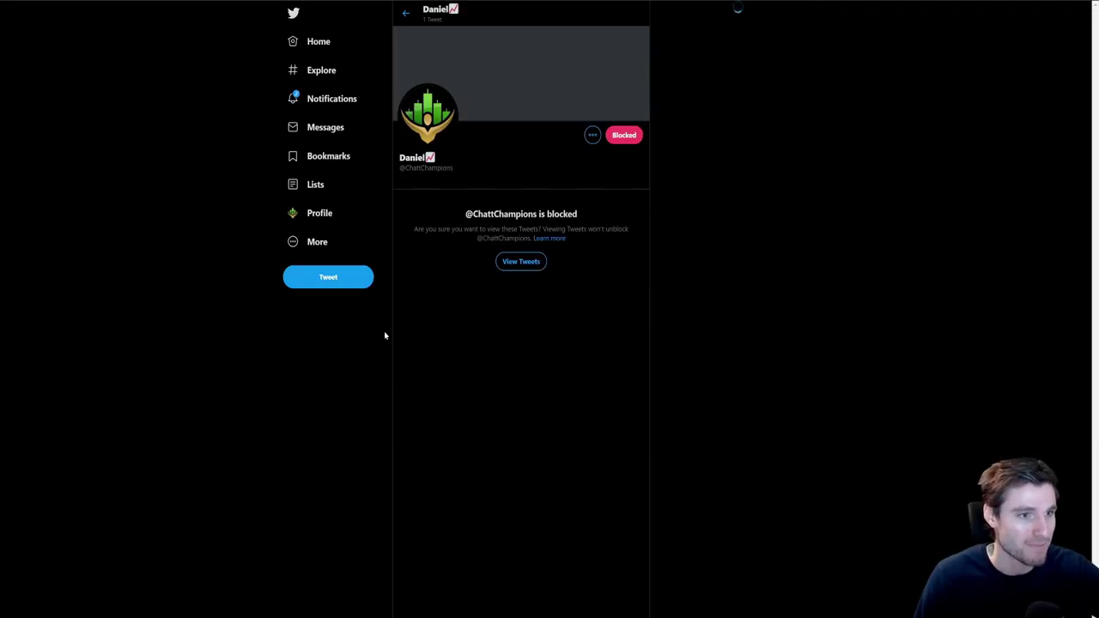
pyautogui.click(623, 136)
pyautogui.click(592, 331)
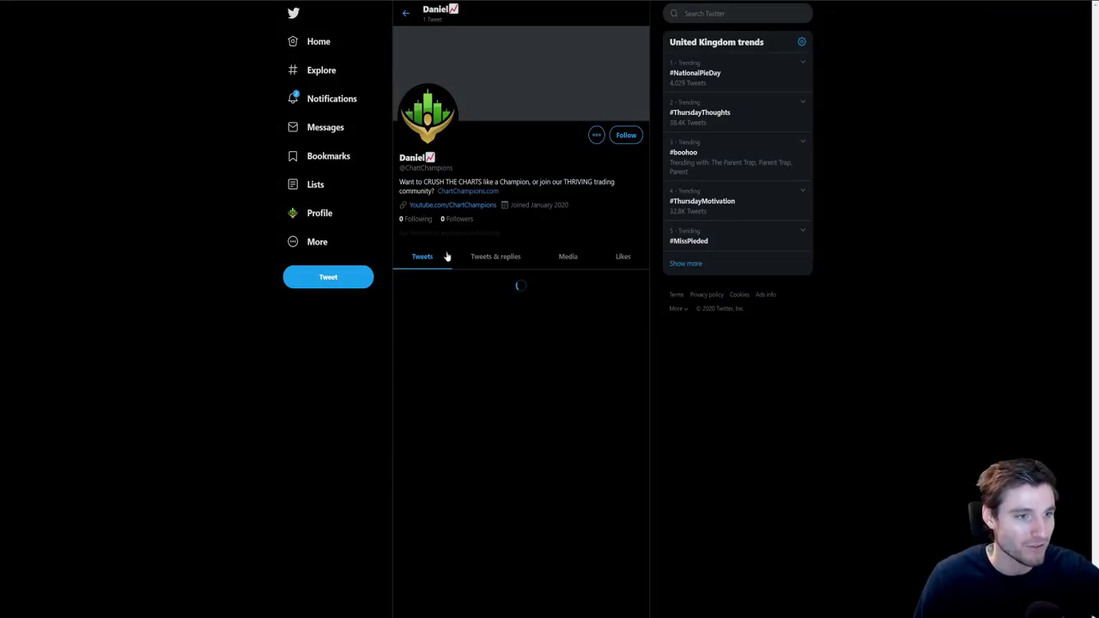
# - Block the impostor account again and go back to the tweet thread
pyautogui.click(596, 135)
pyautogui.click(554, 277)
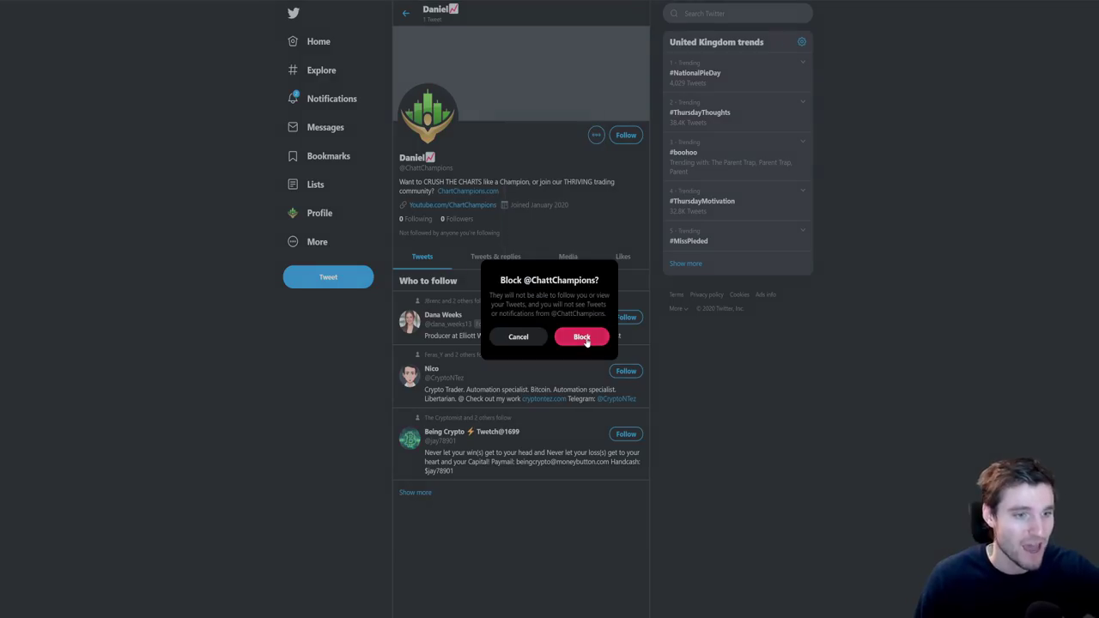
pyautogui.click(582, 337)
pyautogui.hotkey('alt', 'Left')
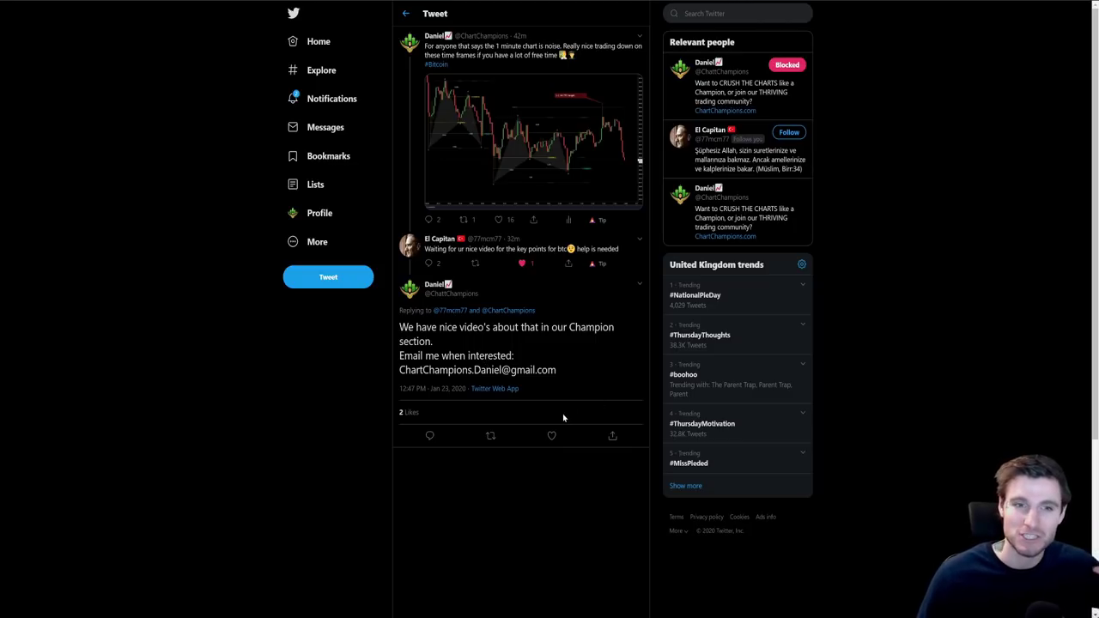
# - Select and deselect the impostor's reply text several times, then switch to Discord
pyautogui.moveTo(558, 371); pyautogui.dragTo(401, 330)
pyautogui.click(319, 337)
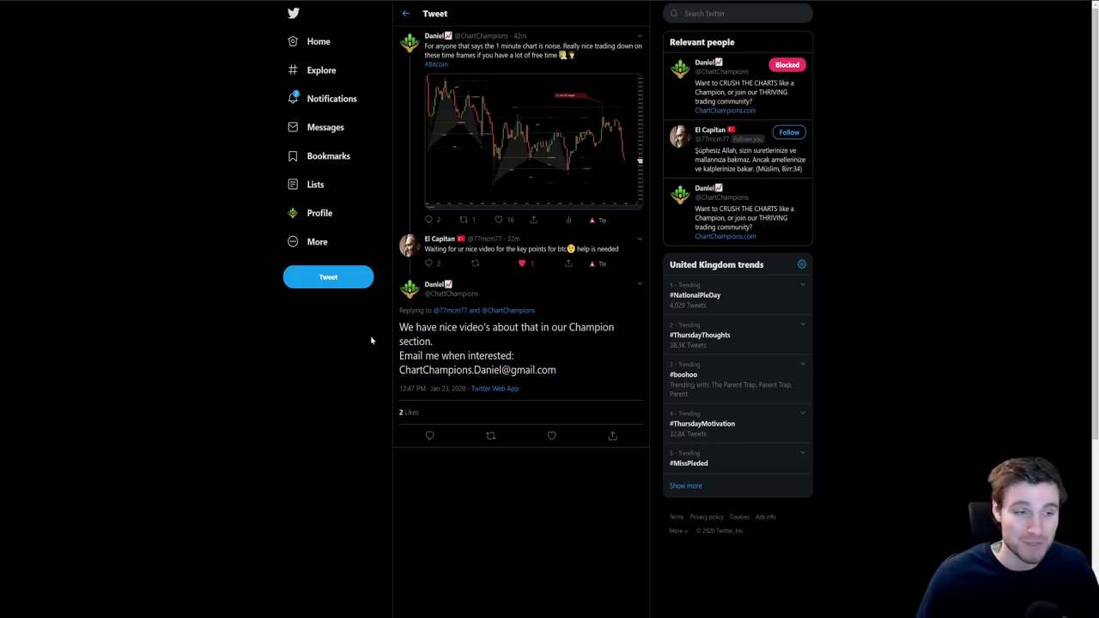
pyautogui.moveTo(397, 328)
pyautogui.mouseDown()
pyautogui.moveTo(559, 363)
pyautogui.moveTo(571, 376)
pyautogui.moveTo(421, 371)
pyautogui.moveTo(394, 333)
pyautogui.mouseUp()
pyautogui.click(424, 331)
pyautogui.click(372, 343)
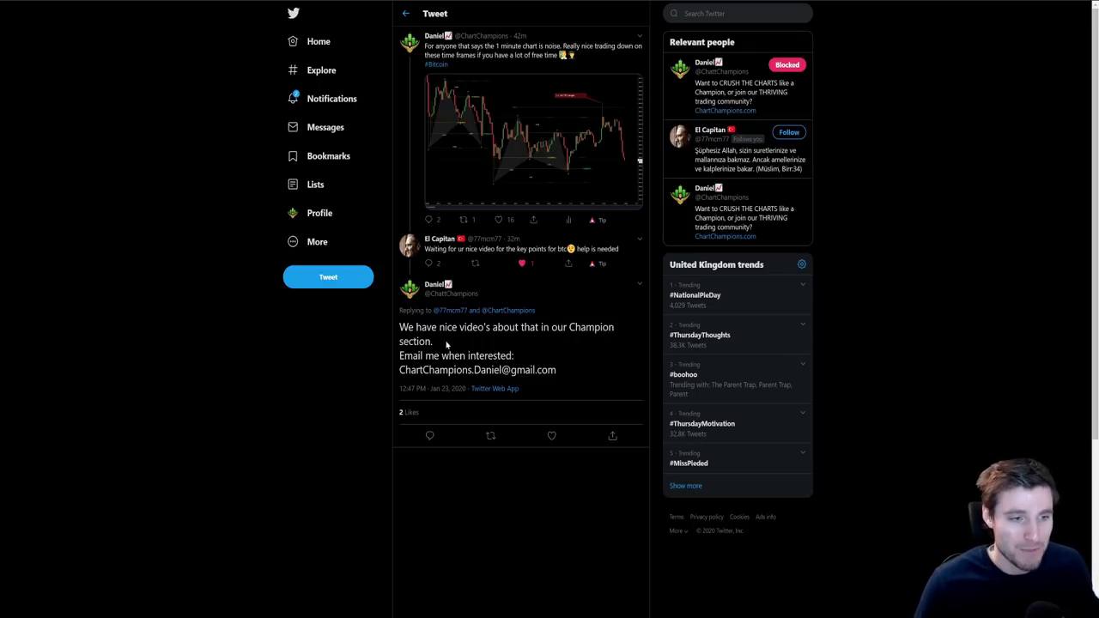
pyautogui.moveTo(556, 370); pyautogui.dragTo(338, 340)
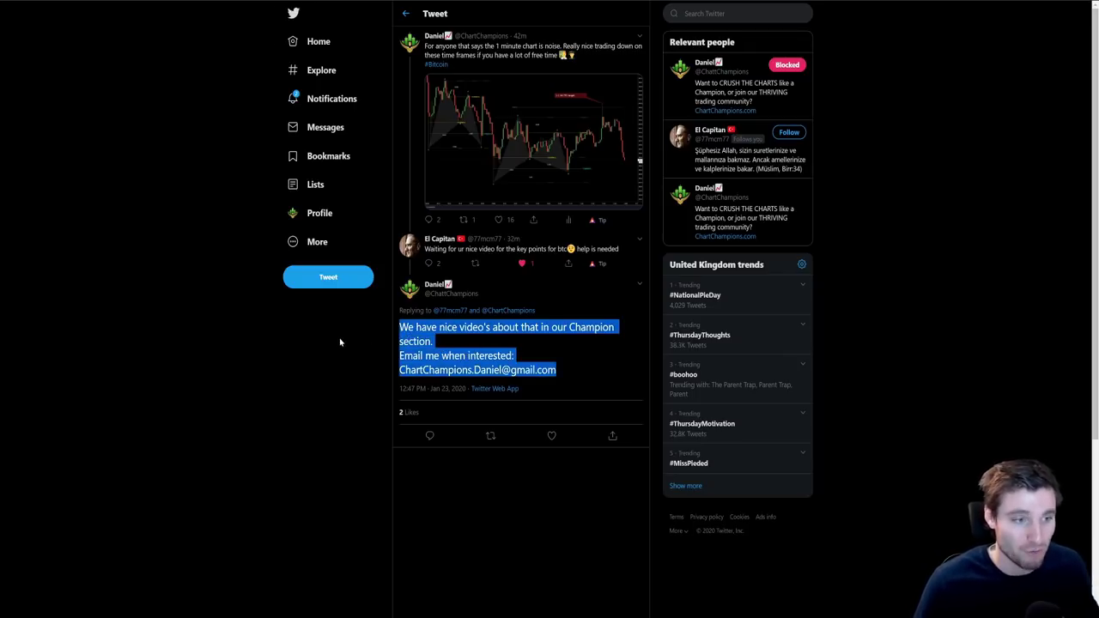
pyautogui.click(338, 340)
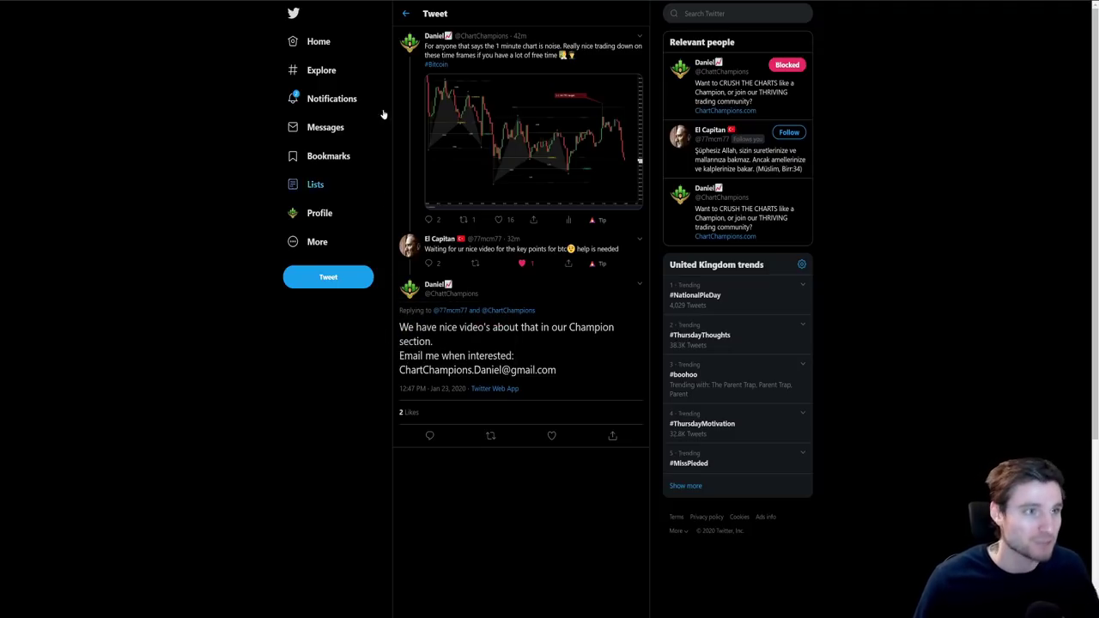
pyautogui.hotkey('alt', 'Tab')
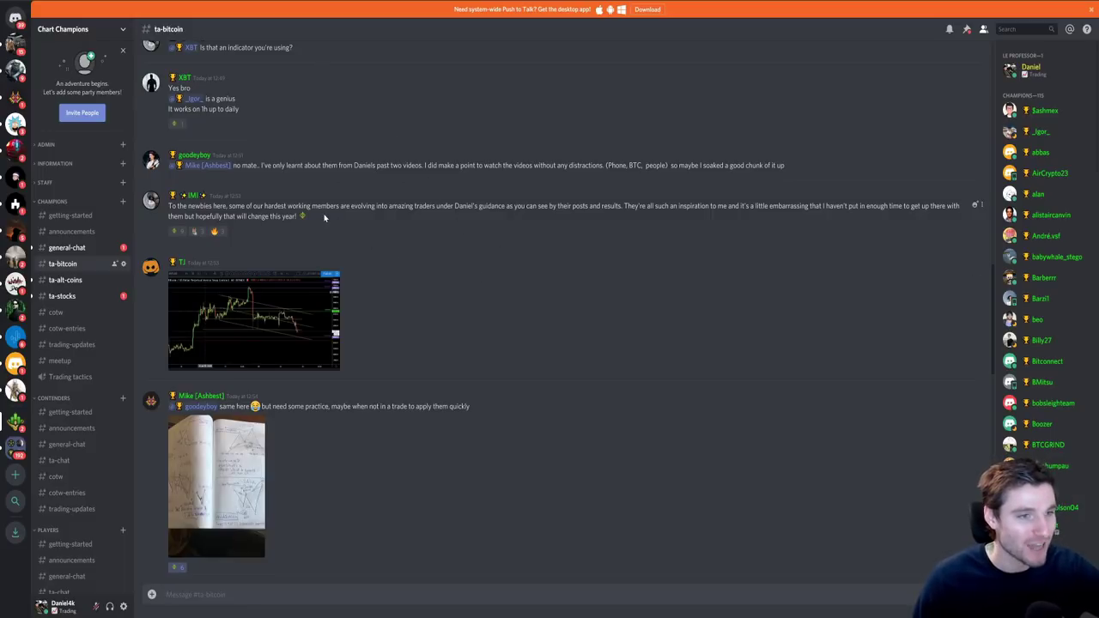
# - Highlight the newcomer message, view the harmonic-pattern notebook photo twice, then return to TradingView
pyautogui.moveTo(324, 218); pyautogui.dragTo(167, 214)
pyautogui.press('Escape')
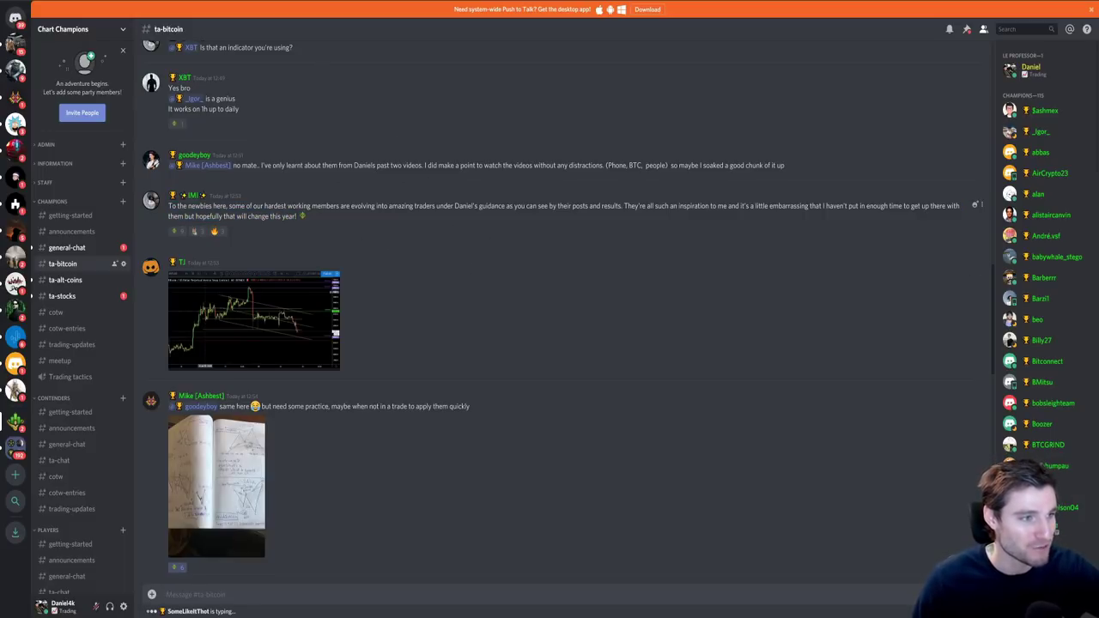
pyautogui.click(222, 472)
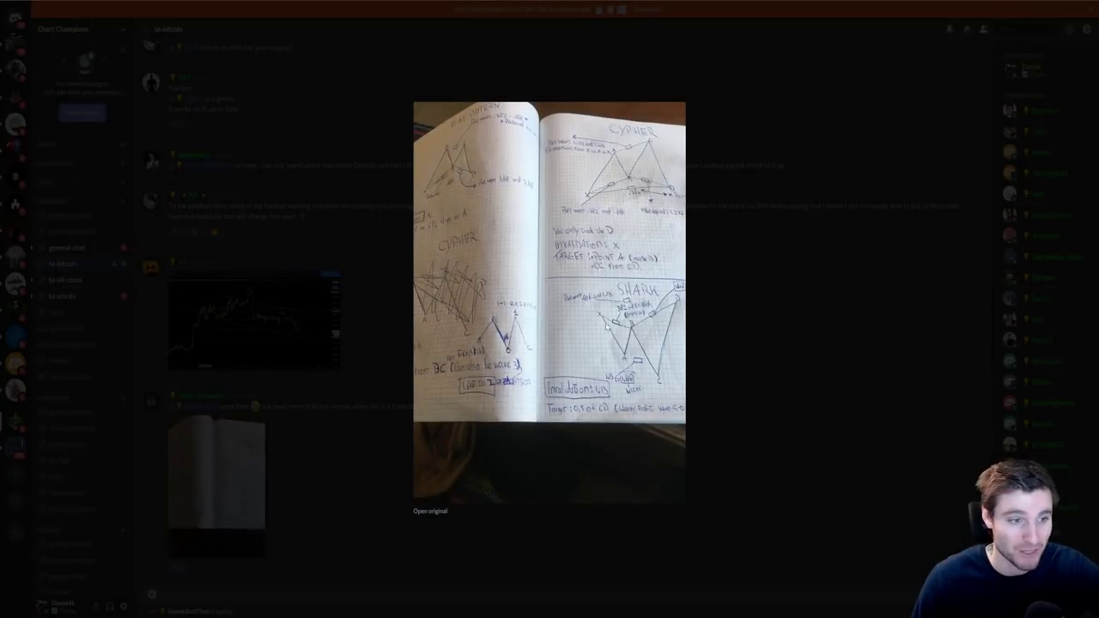
pyautogui.click(812, 290)
pyautogui.click(212, 463)
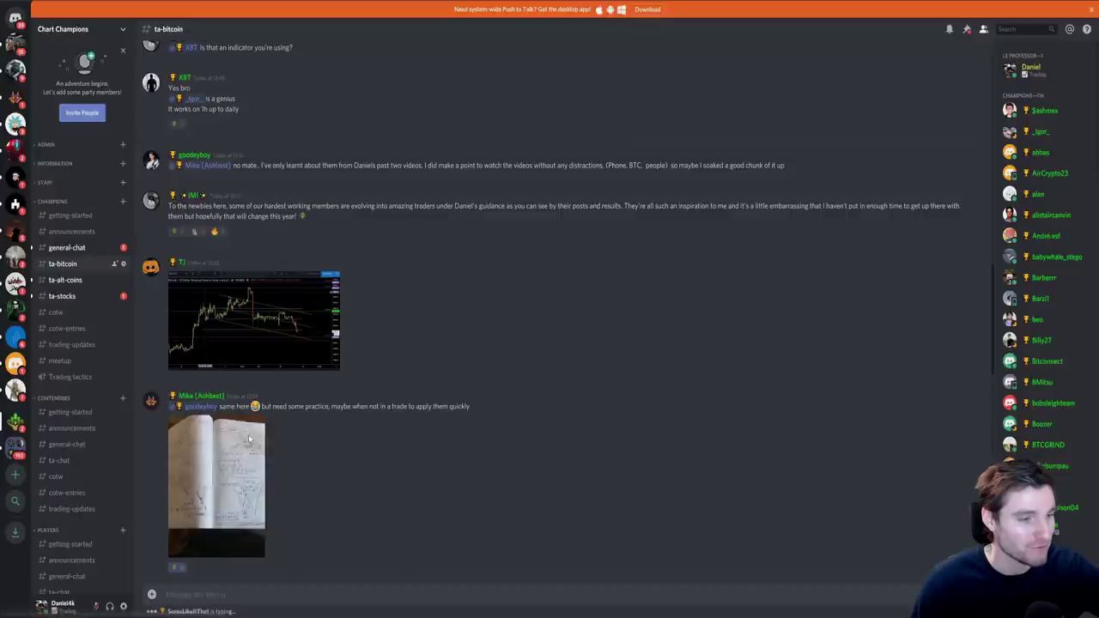
pyautogui.click(783, 365)
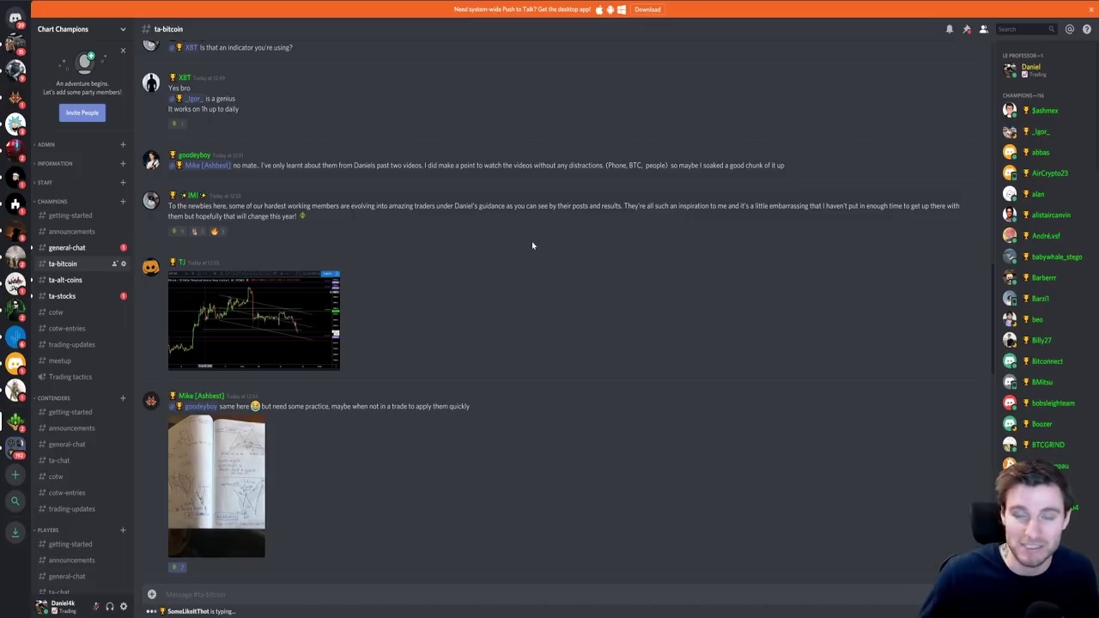
pyautogui.hotkey('alt', 'Tab')
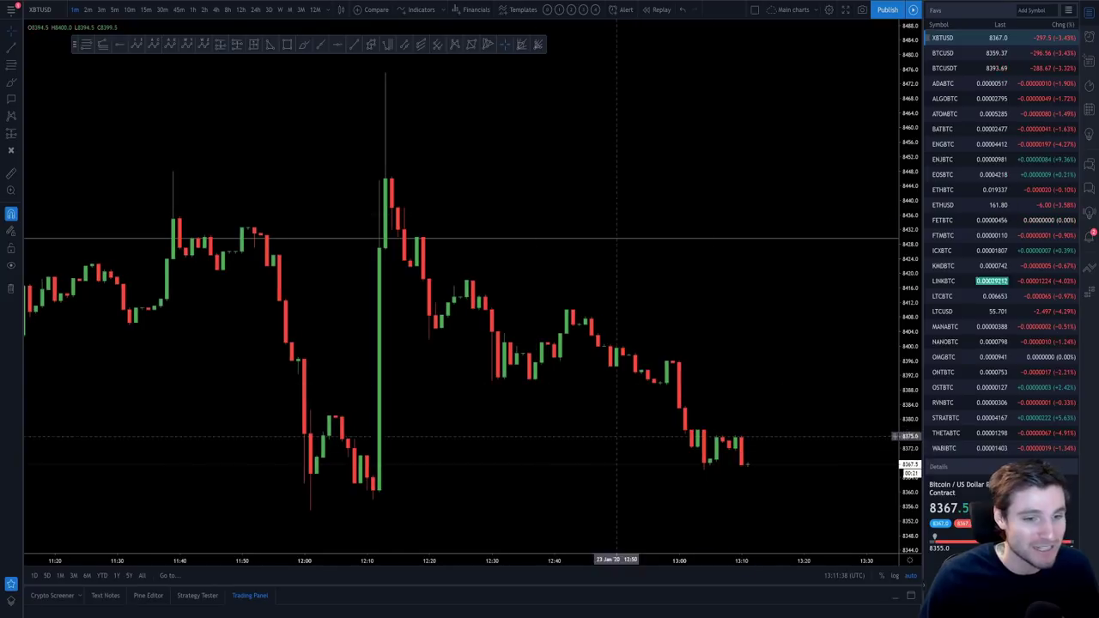